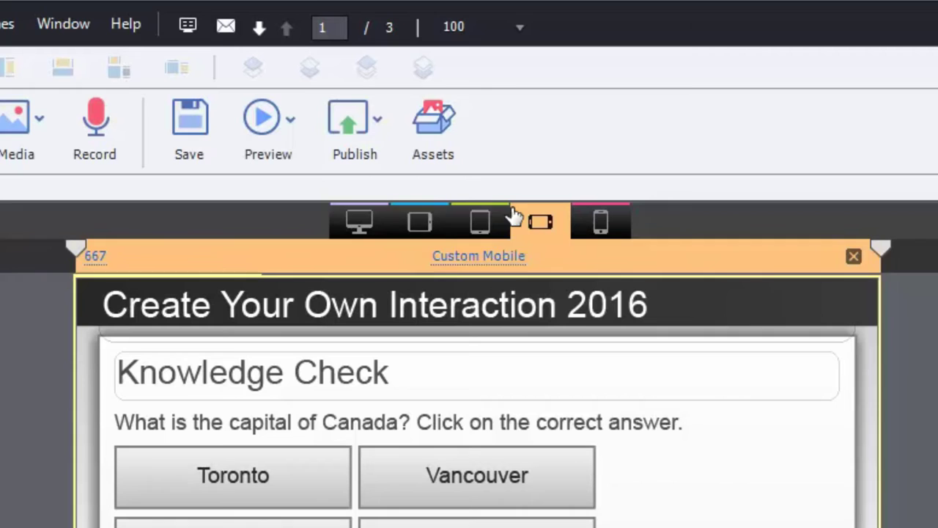
- In the Desktop breakpoint, set the slide title's height unit to % instead of Auto and leave Smart Position enabled
{"action": "left_click", "coordinate": [361, 223]}
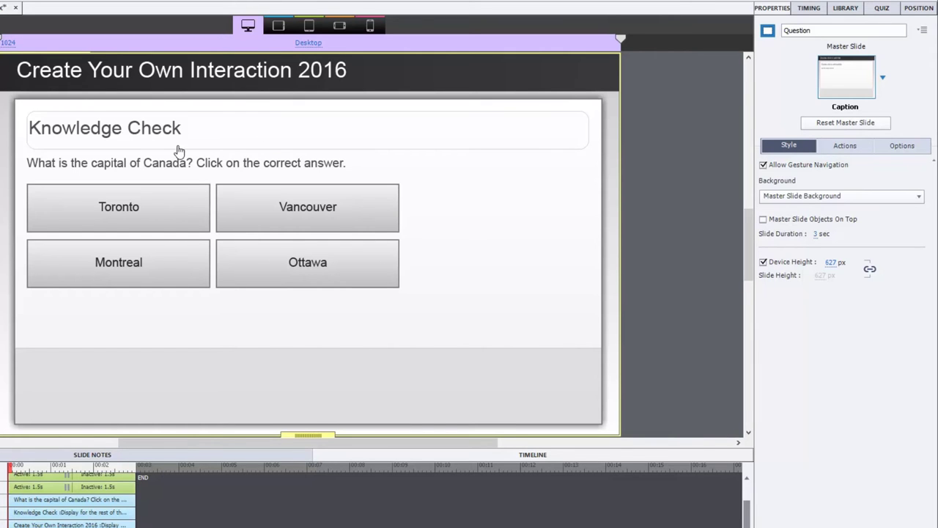
{"action": "left_click", "coordinate": [144, 127]}
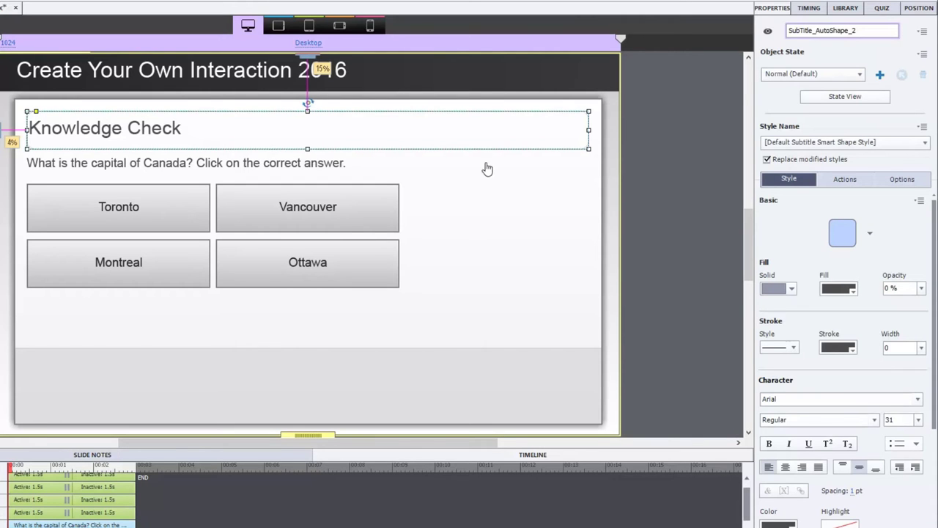
{"action": "left_click", "coordinate": [218, 72]}
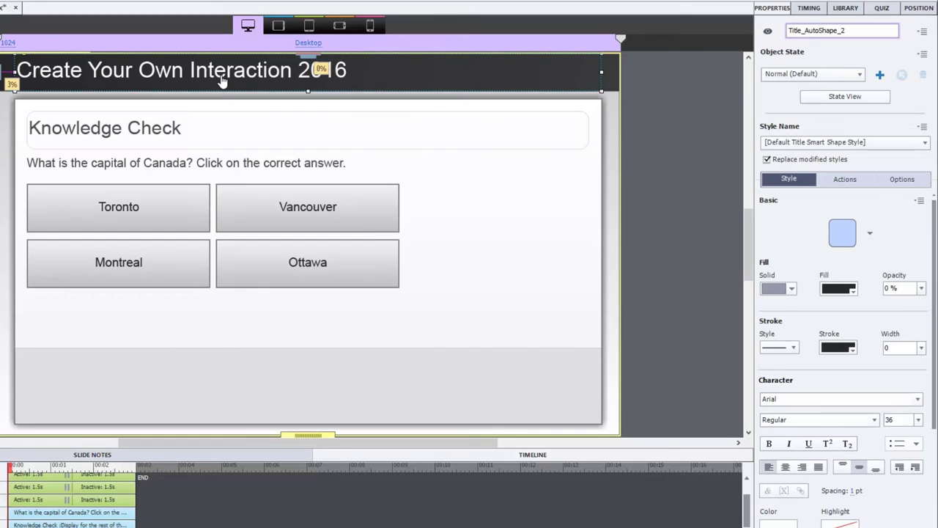
{"action": "left_click", "coordinate": [921, 9]}
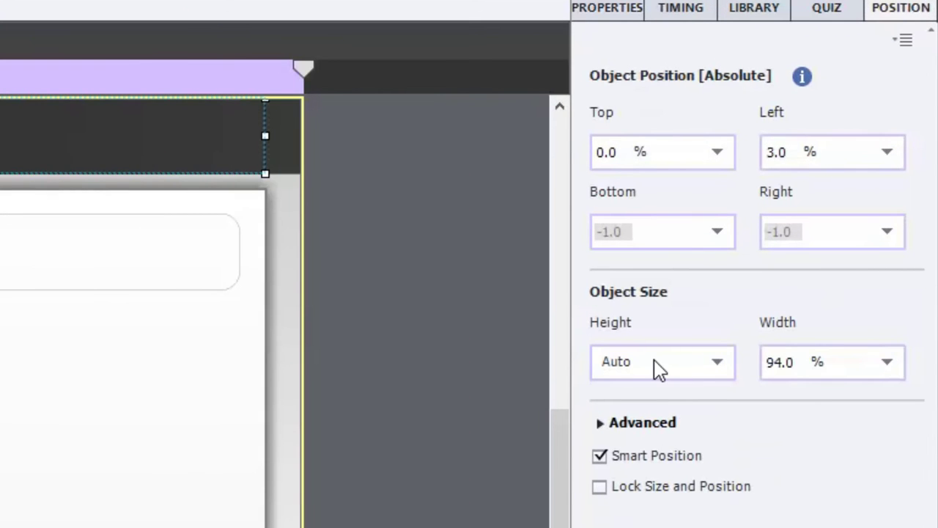
{"action": "left_click", "coordinate": [713, 362]}
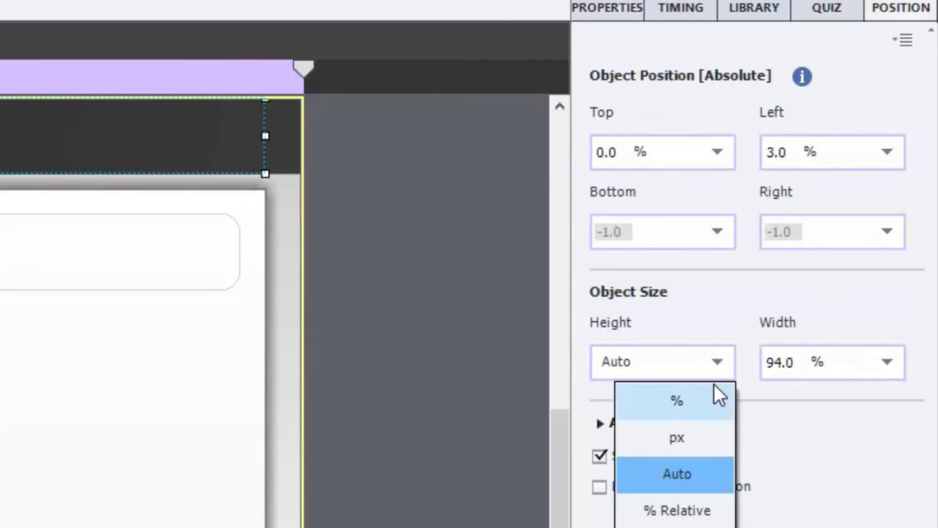
{"action": "left_click", "coordinate": [714, 389]}
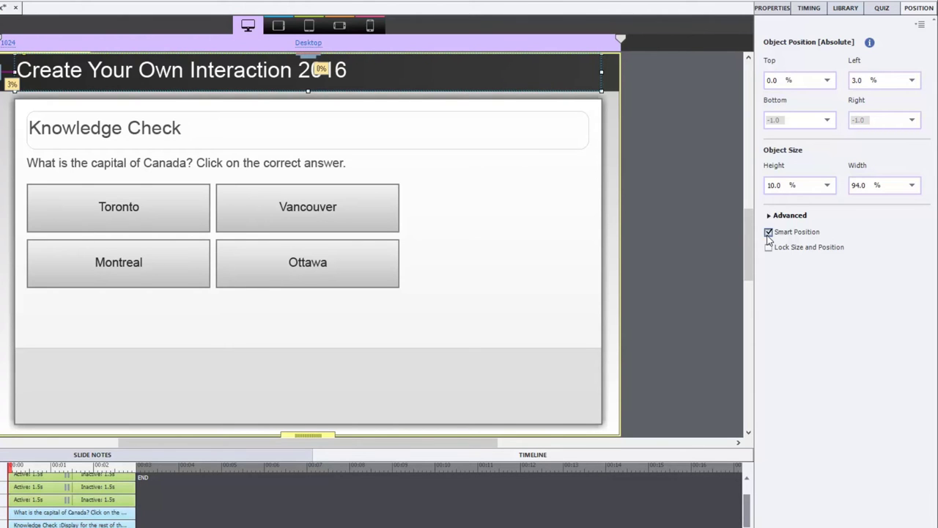
{"action": "left_click", "coordinate": [768, 232]}
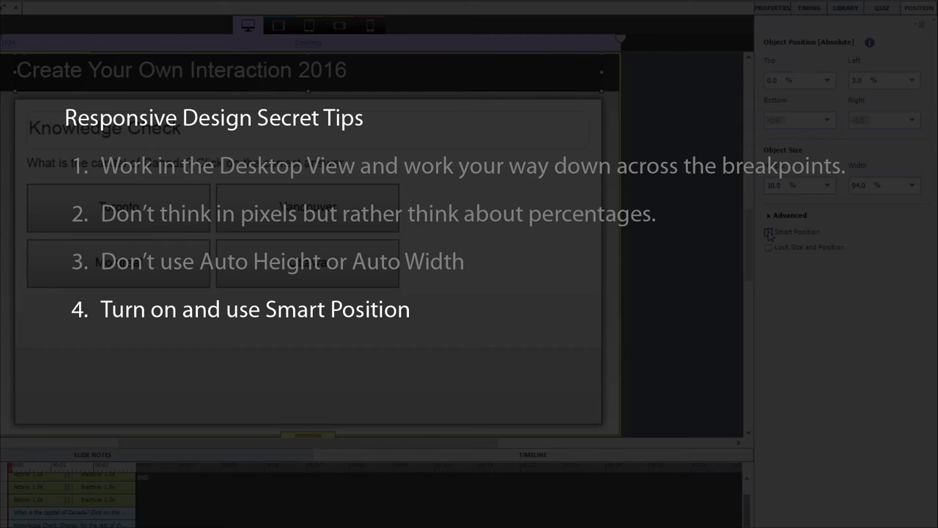
{"action": "left_click", "coordinate": [768, 232]}
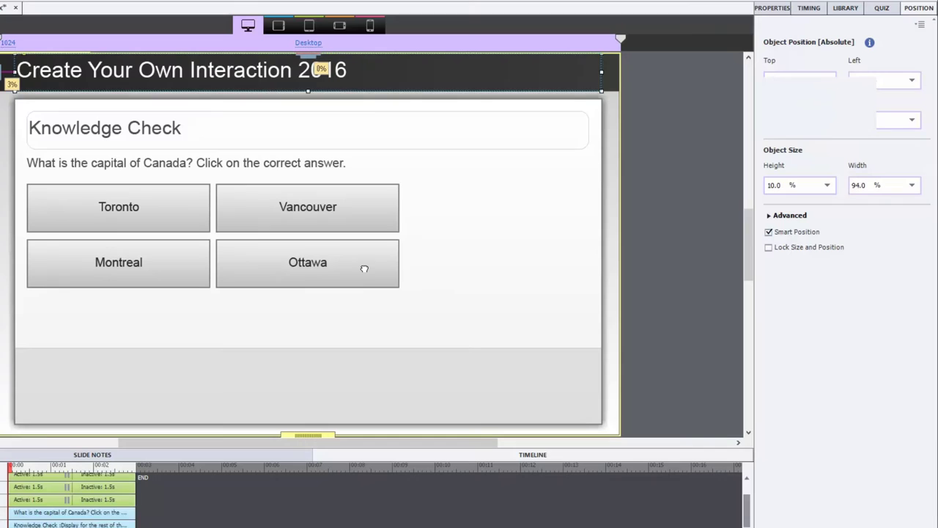
- Set the height unit of the Ottawa answer button to % instead of Auto
{"action": "left_click", "coordinate": [366, 275]}
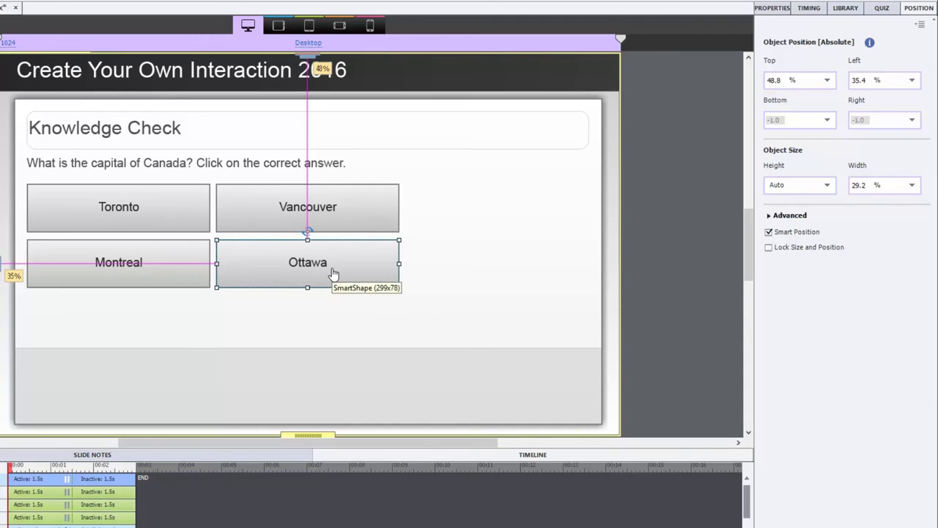
{"action": "left_click", "coordinate": [829, 188]}
{"action": "left_click", "coordinate": [817, 204]}
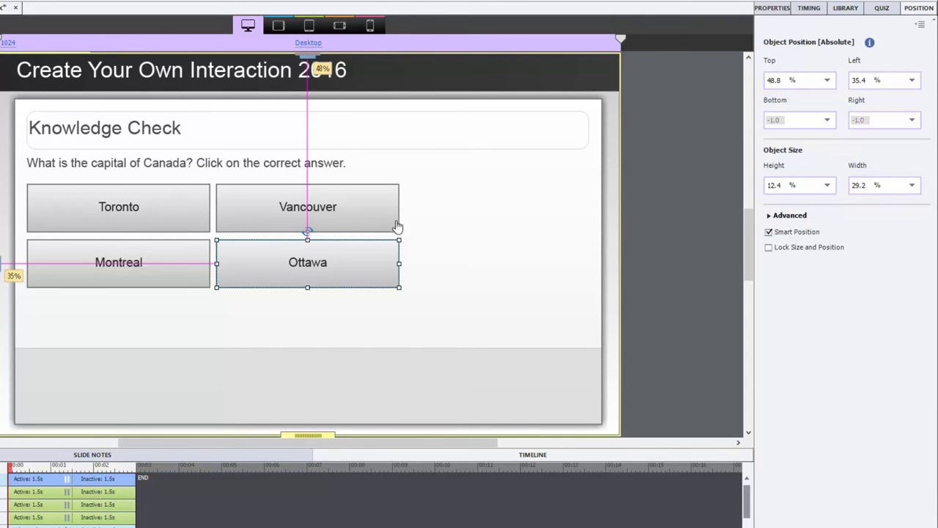
- Set the height unit of the Vancouver, Toronto and Montreal answer buttons together to % instead of Auto
{"action": "left_click", "coordinate": [353, 225]}
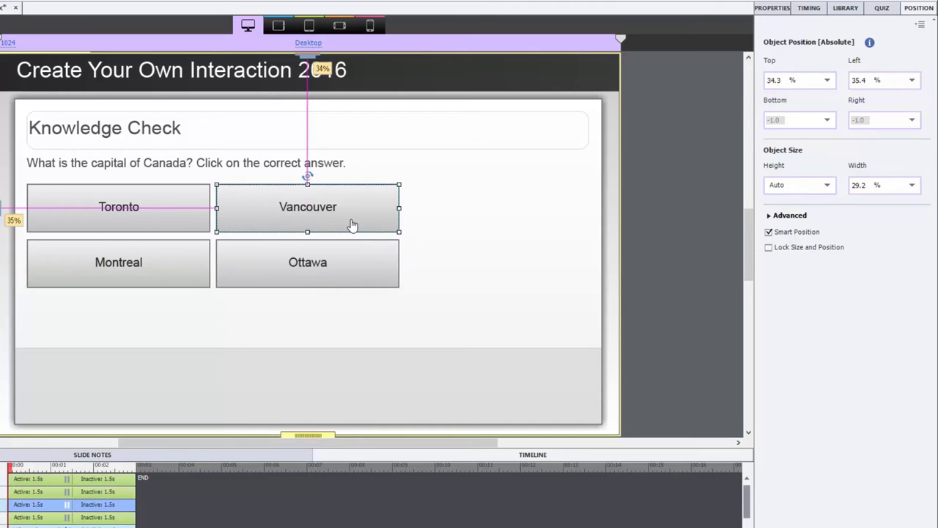
{"action": "left_click", "coordinate": [170, 222], "text": "shift"}
{"action": "left_click", "coordinate": [173, 273], "text": "shift"}
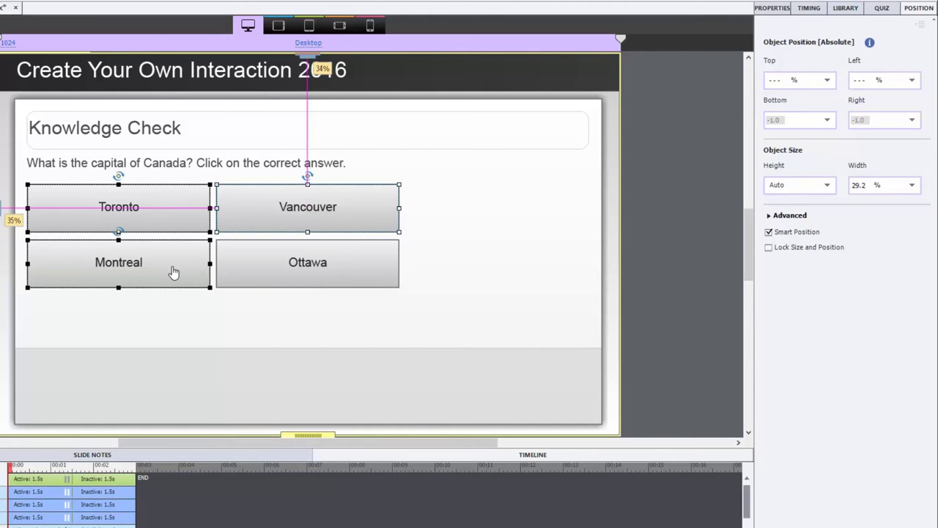
{"action": "left_click", "coordinate": [828, 189]}
{"action": "left_click", "coordinate": [821, 203]}
{"action": "left_click", "coordinate": [687, 243]}
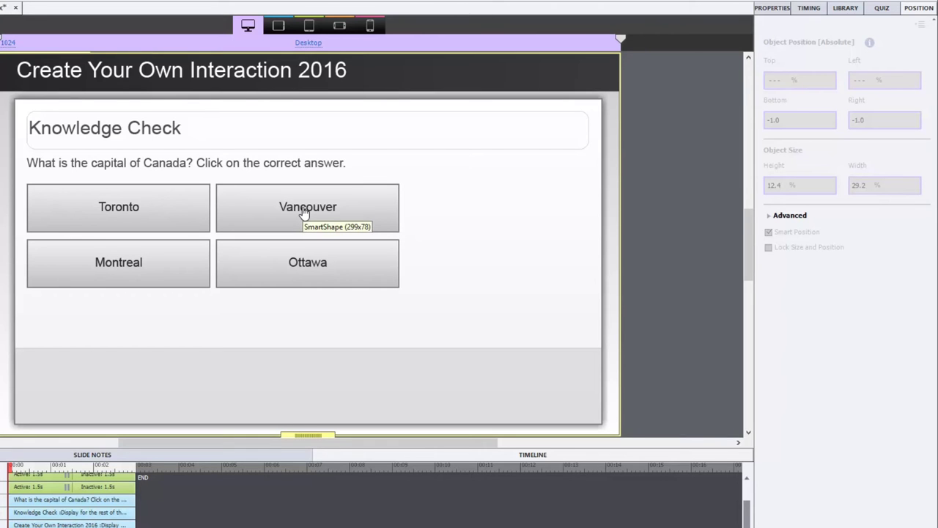
{"action": "left_click", "coordinate": [370, 28]}
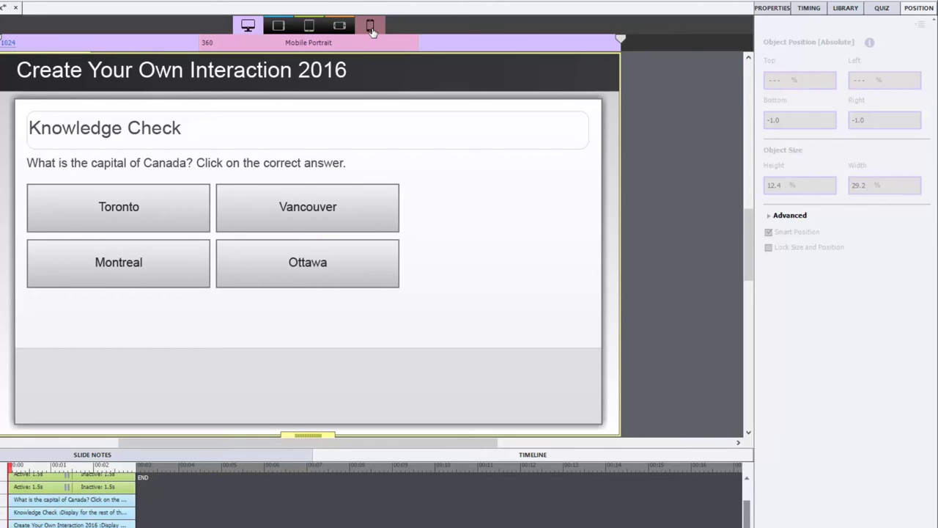
{"action": "left_click", "coordinate": [370, 27]}
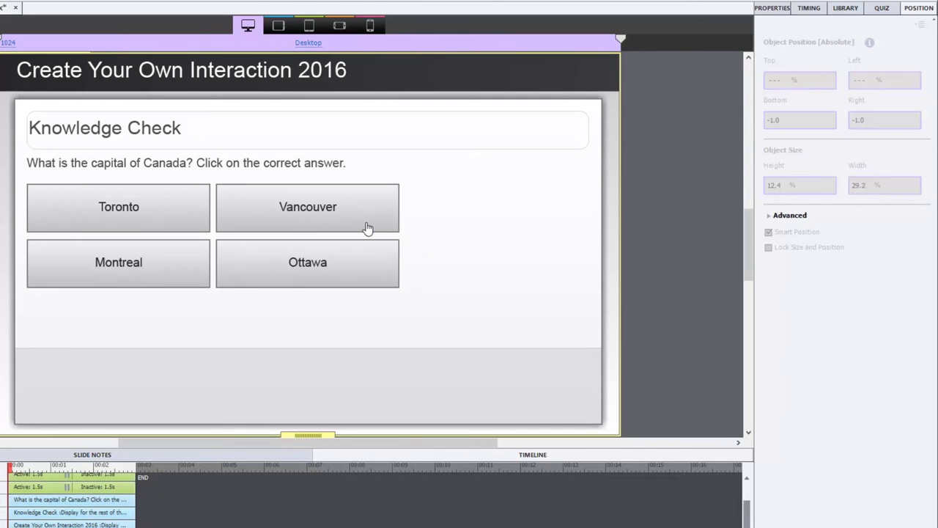
- Set the width of the Ottawa answer button to 40%
{"action": "left_click", "coordinate": [371, 273]}
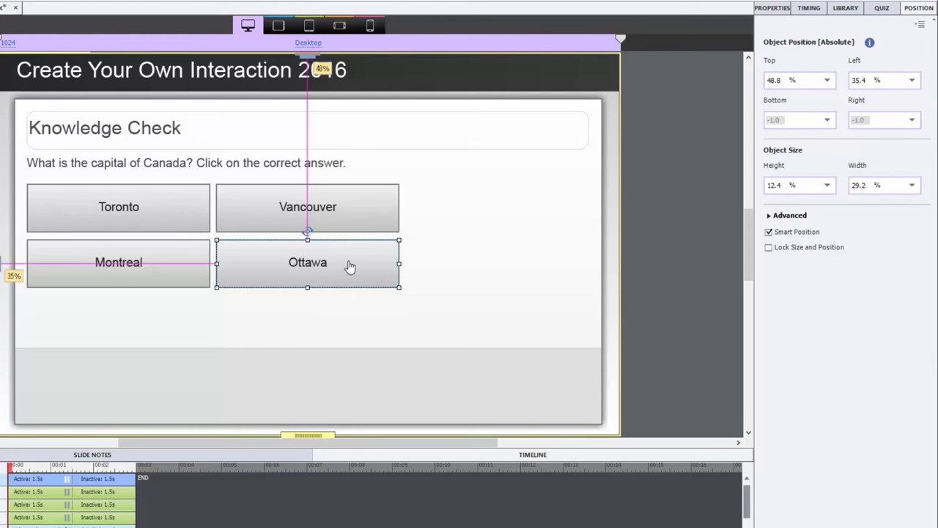
{"action": "left_click", "coordinate": [868, 184]}
{"action": "type", "text": "40"}
{"action": "key", "text": "Return"}
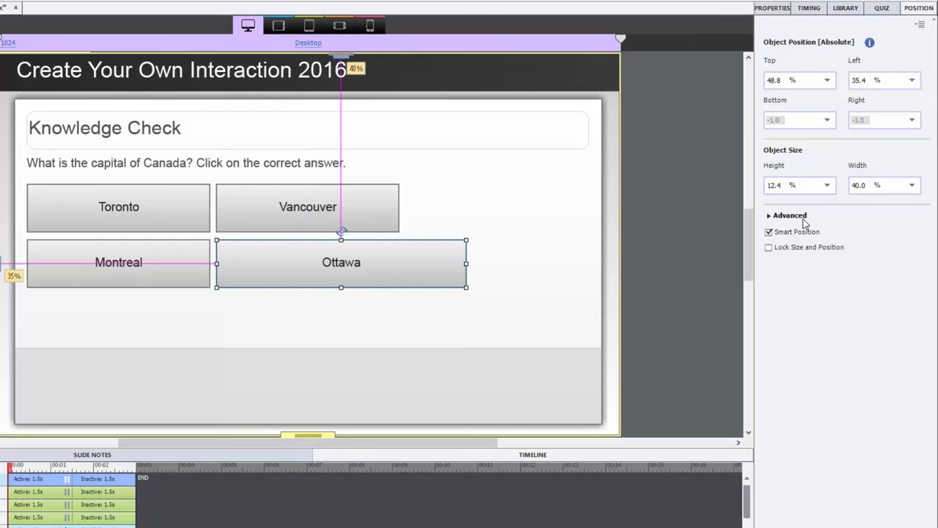
- Set the width of the Vancouver, Toronto and Montreal answer buttons together to 40%
{"action": "left_click", "coordinate": [390, 220]}
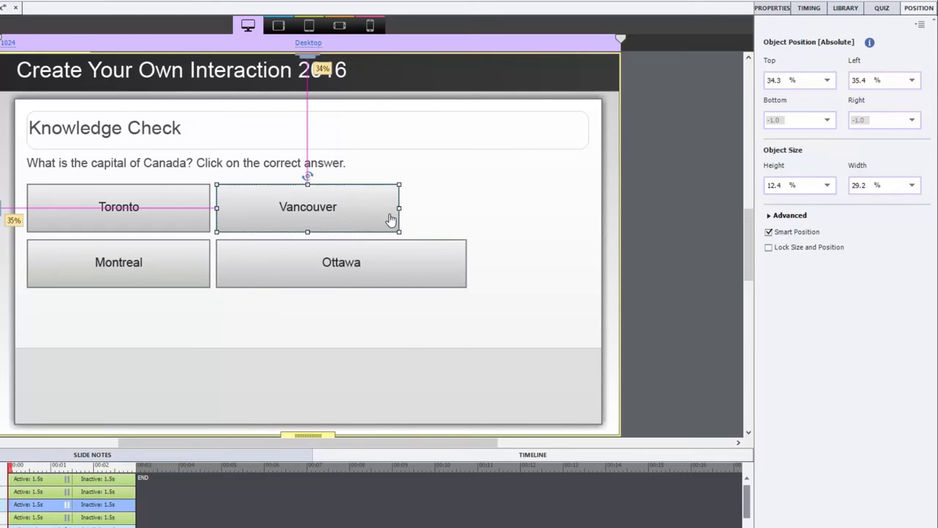
{"action": "left_click", "coordinate": [136, 221], "text": "shift"}
{"action": "left_click", "coordinate": [146, 268], "text": "shift"}
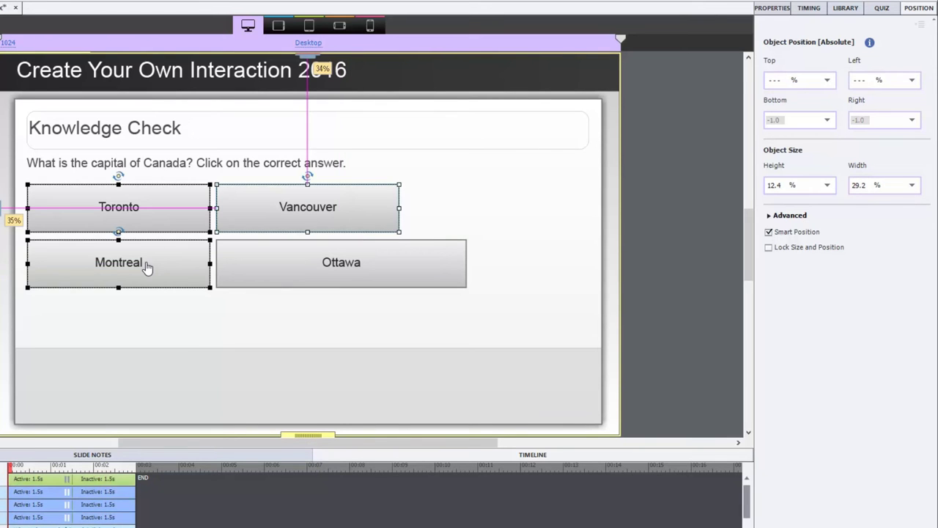
{"action": "left_click", "coordinate": [870, 184]}
{"action": "type", "text": "40"}
{"action": "key", "text": "Return"}
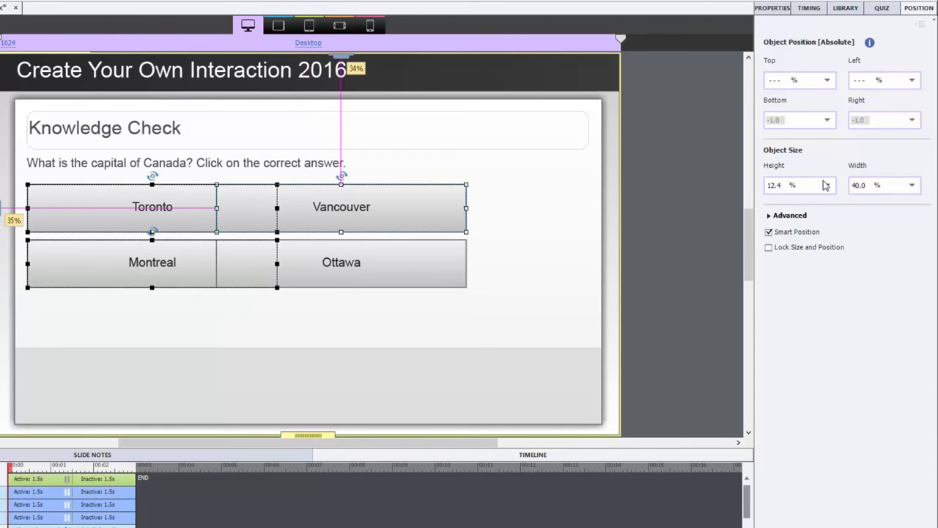
{"action": "left_click", "coordinate": [691, 293]}
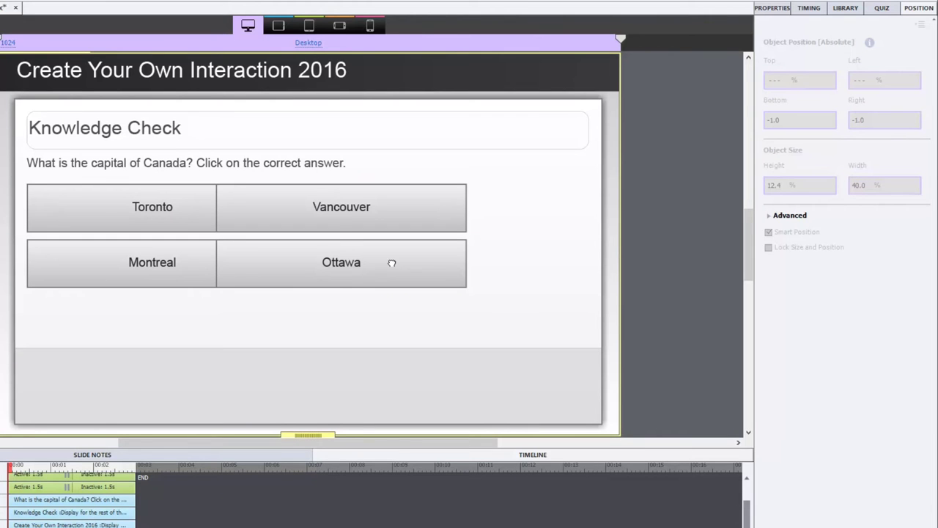
- Reposition the Ottawa button with its left at about 56% and its top at 55%, and set its height to 20%
{"action": "left_click_drag", "start_coordinate": [384, 267], "coordinate": [507, 314]}
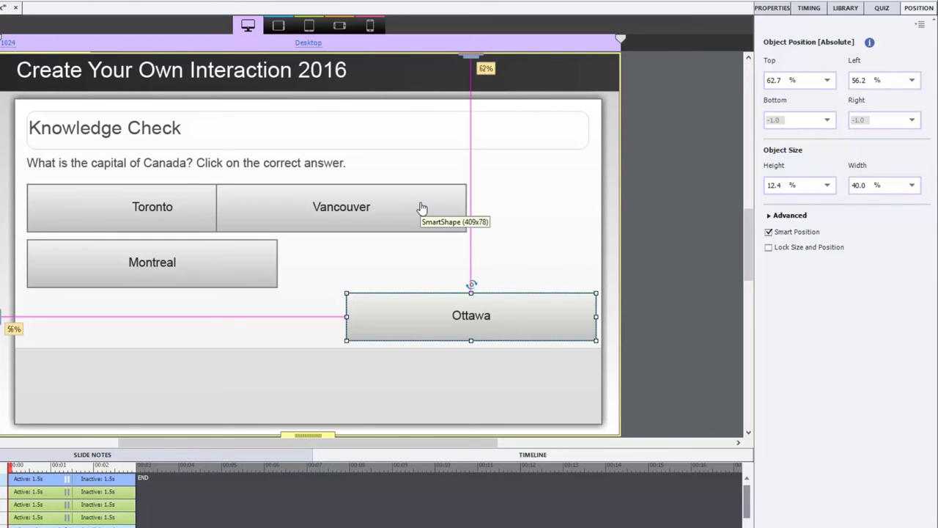
{"action": "left_click_drag", "start_coordinate": [781, 184], "coordinate": [729, 183]}
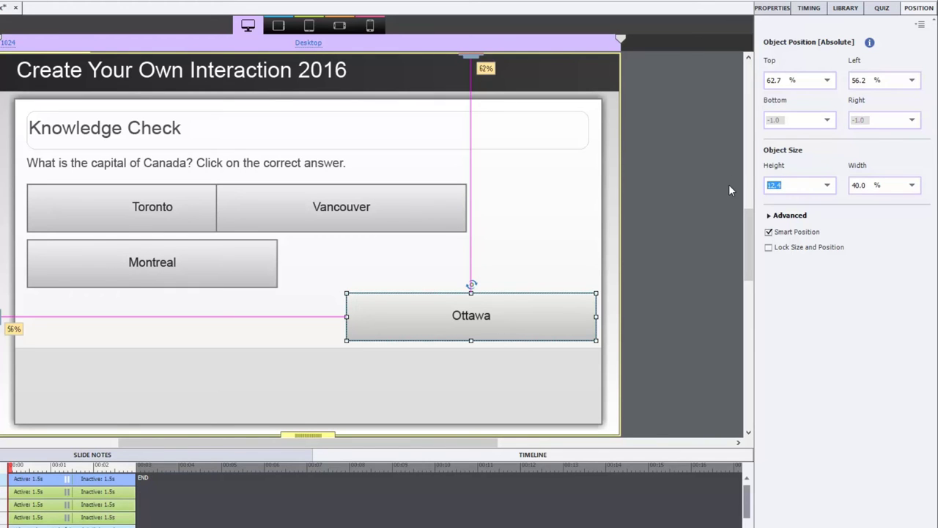
{"action": "type", "text": "20"}
{"action": "key", "text": "Return"}
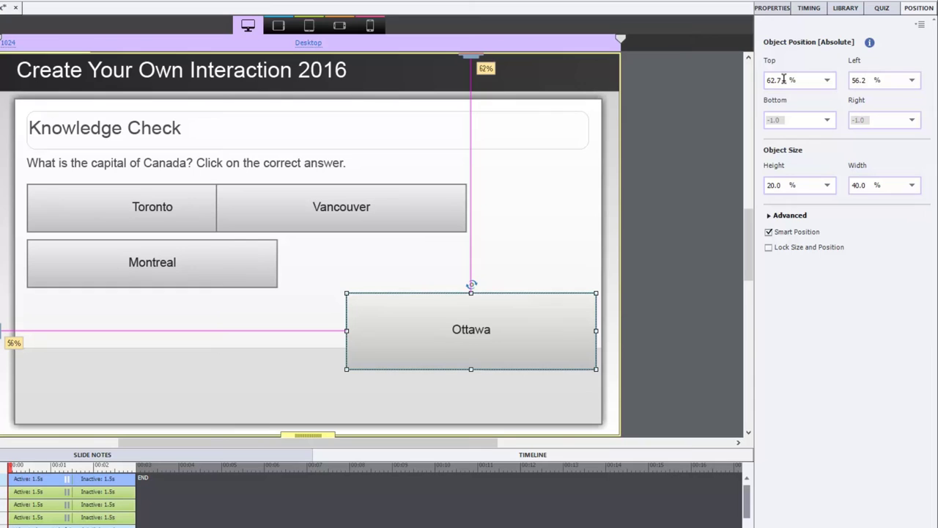
{"action": "left_click_drag", "start_coordinate": [783, 80], "coordinate": [784, 81]}
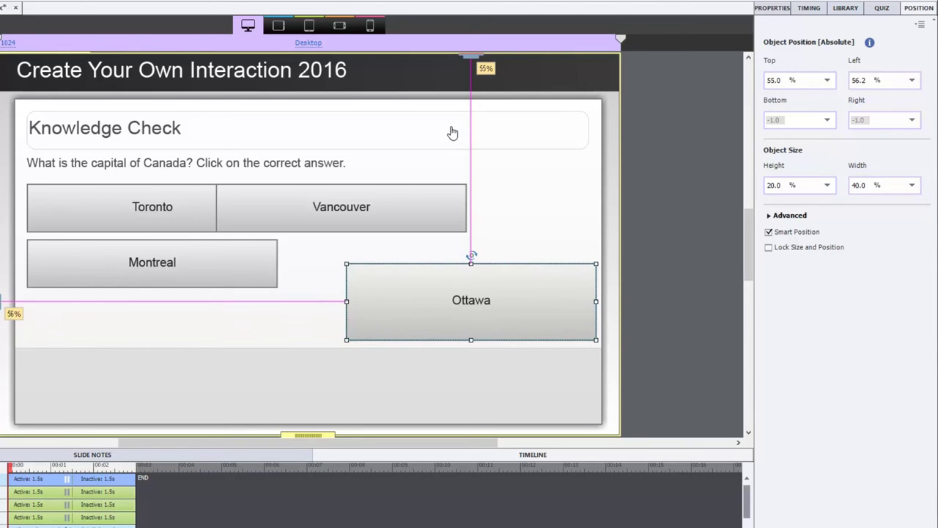
- Resize the Vancouver, Toronto and Montreal buttons to the same size as the Ottawa button
{"action": "left_click", "coordinate": [366, 206], "text": "shift"}
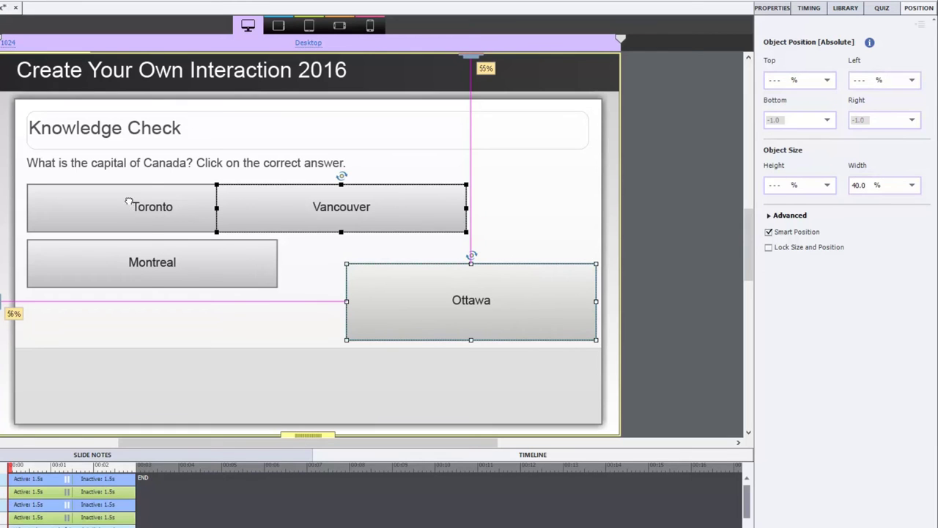
{"action": "left_click", "coordinate": [130, 206], "text": "shift"}
{"action": "left_click", "coordinate": [126, 264], "text": "shift"}
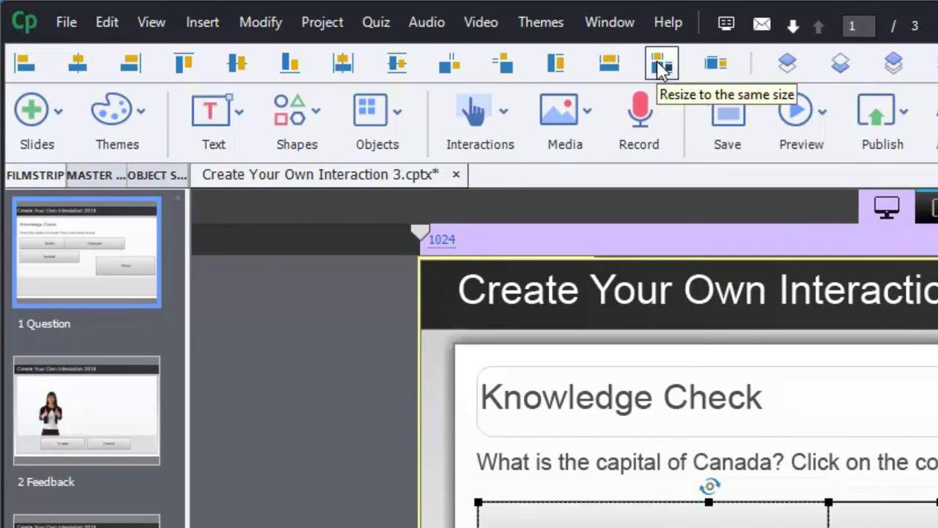
{"action": "left_click", "coordinate": [662, 66]}
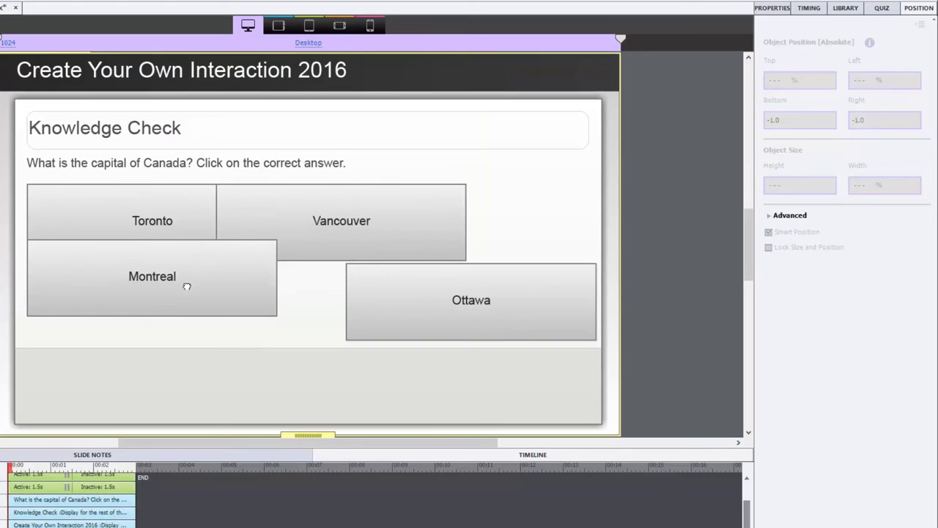
- Arrange the four answer buttons in a two-by-two grid, with left edges at about 8% and 53% and tops at about 34% and 56%
{"action": "left_click_drag", "start_coordinate": [187, 286], "coordinate": [295, 324]}
{"action": "left_click", "coordinate": [492, 318]}
{"action": "left_click_drag", "start_coordinate": [484, 313], "coordinate": [462, 318]}
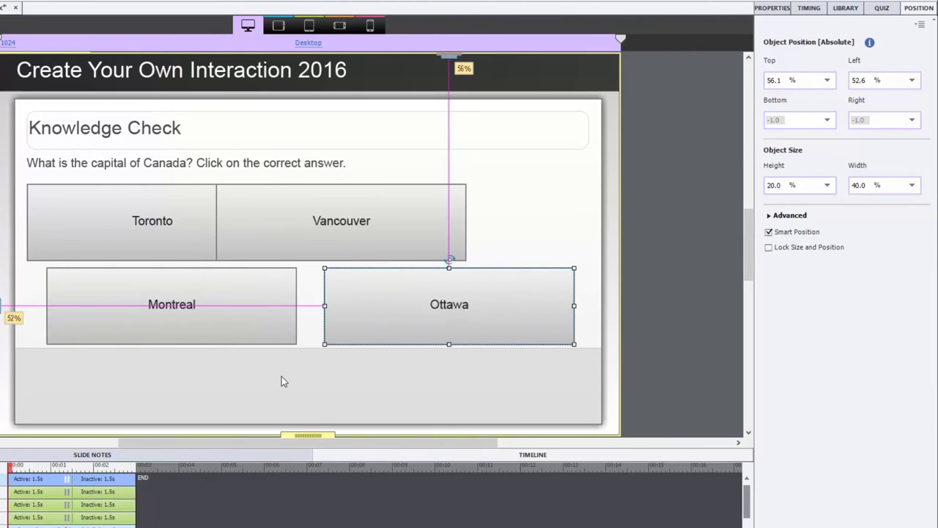
{"action": "left_click_drag", "start_coordinate": [342, 223], "coordinate": [415, 256]}
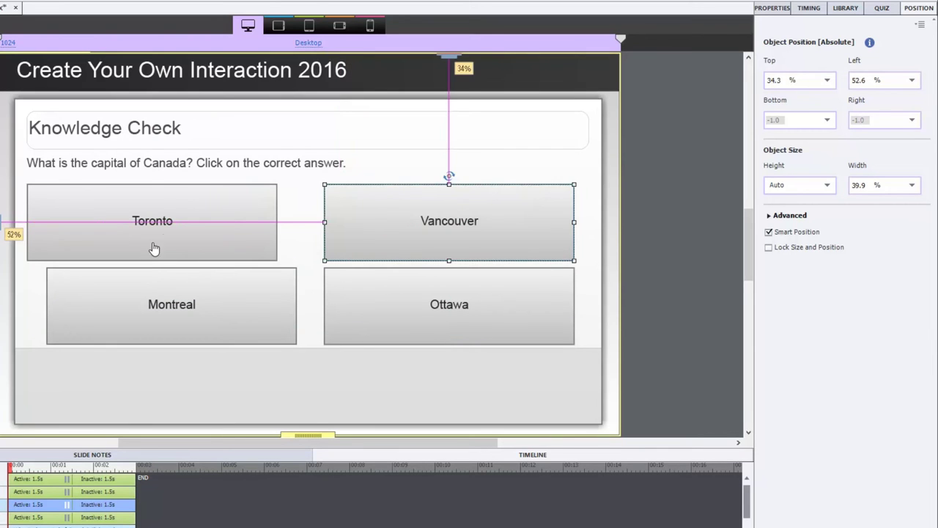
{"action": "left_click_drag", "start_coordinate": [166, 213], "coordinate": [204, 206]}
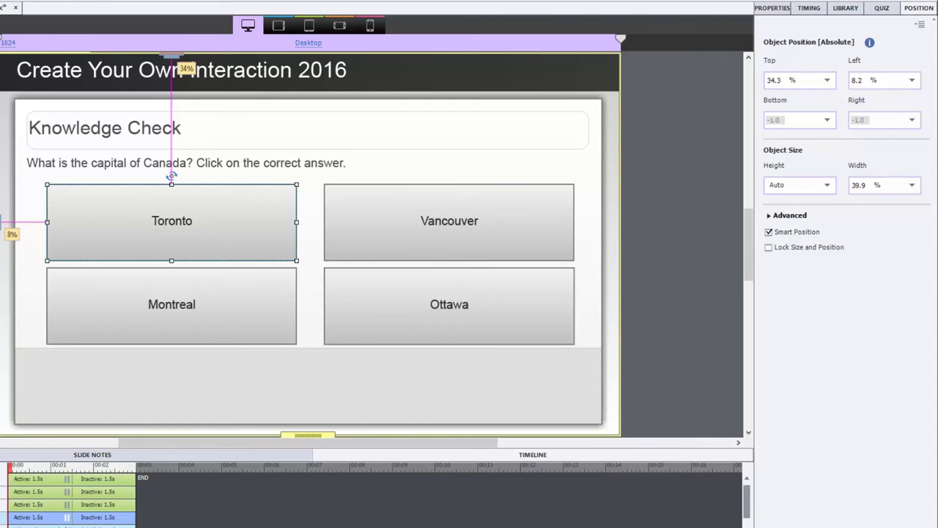
- Position the Vancouver button from the right edge in % instead of from the left, with a right offset of 8%
{"action": "left_click", "coordinate": [513, 211]}
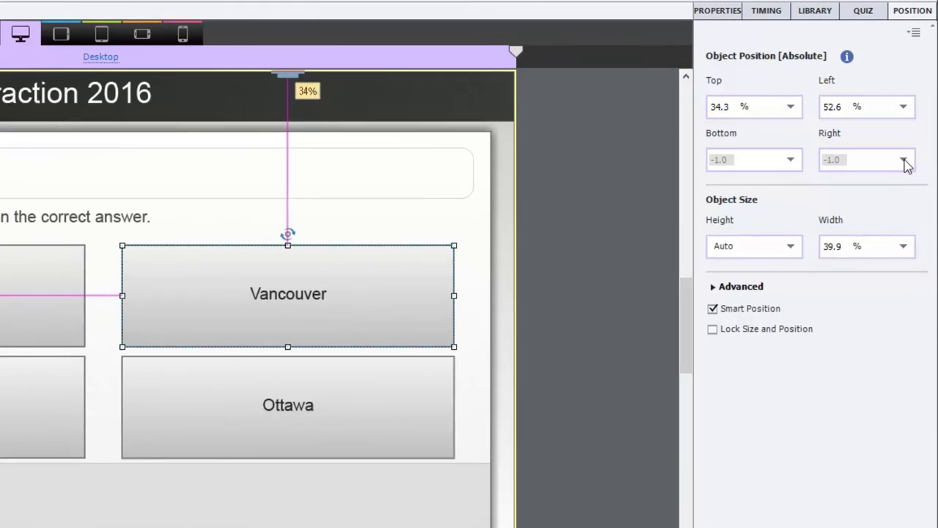
{"action": "left_click", "coordinate": [912, 119]}
{"action": "left_click", "coordinate": [906, 195]}
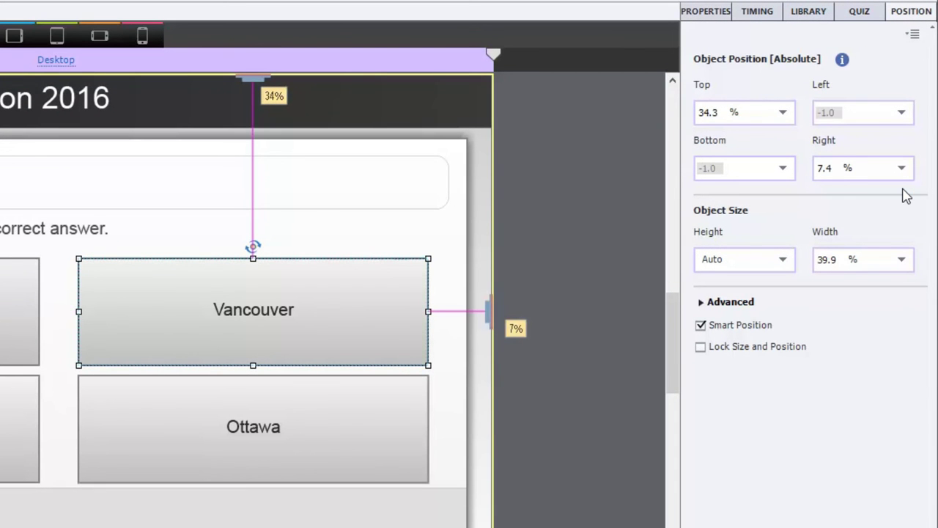
{"action": "left_click_drag", "start_coordinate": [837, 170], "coordinate": [836, 168]}
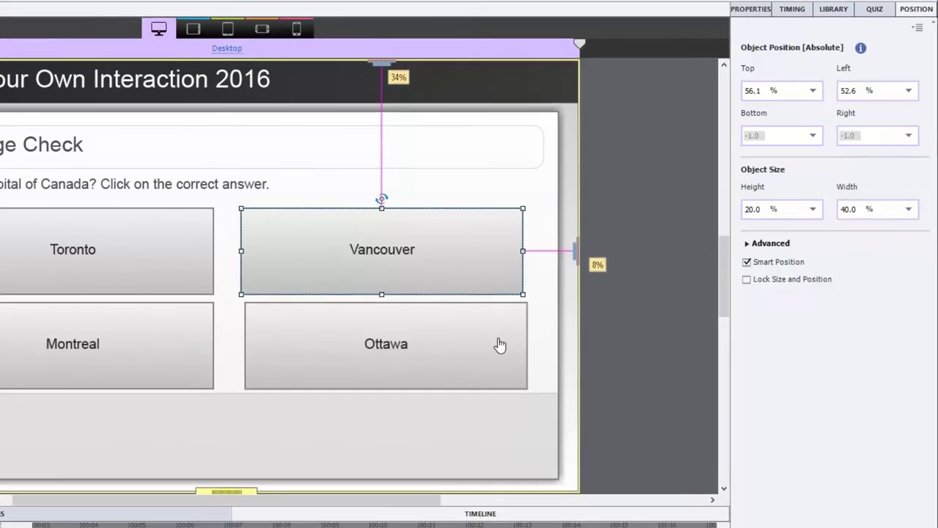
- Position the Ottawa button from the right edge in % instead of from the left, with a right offset of 8%
{"action": "left_click", "coordinate": [401, 432]}
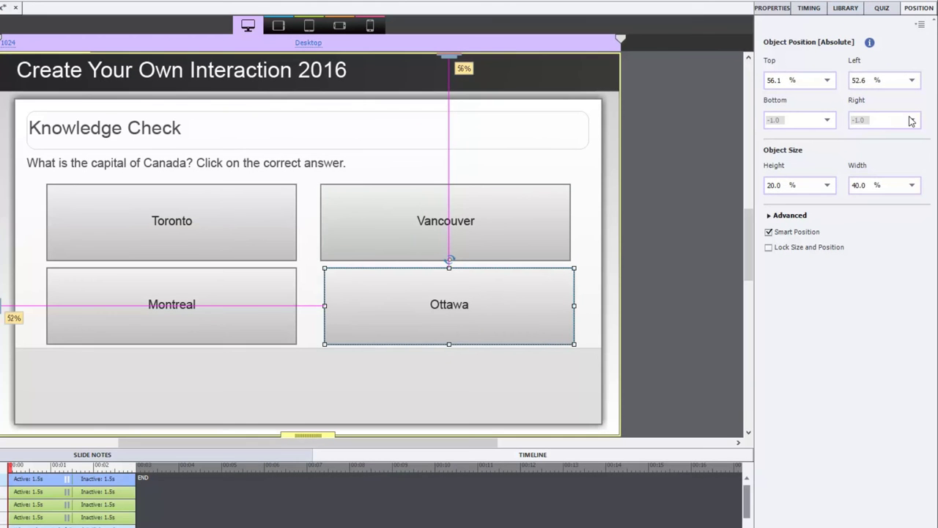
{"action": "left_click", "coordinate": [902, 168]}
{"action": "left_click", "coordinate": [900, 139]}
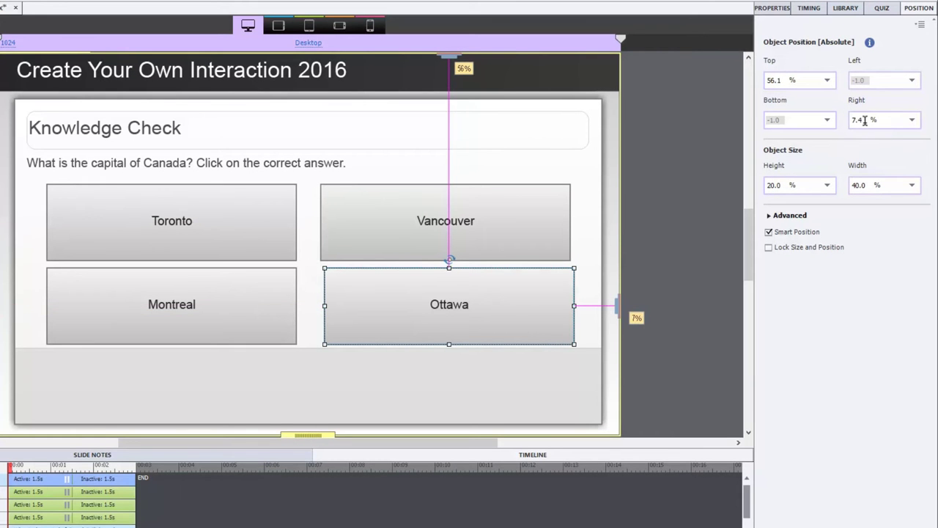
{"action": "left_click_drag", "start_coordinate": [863, 119], "coordinate": [865, 122]}
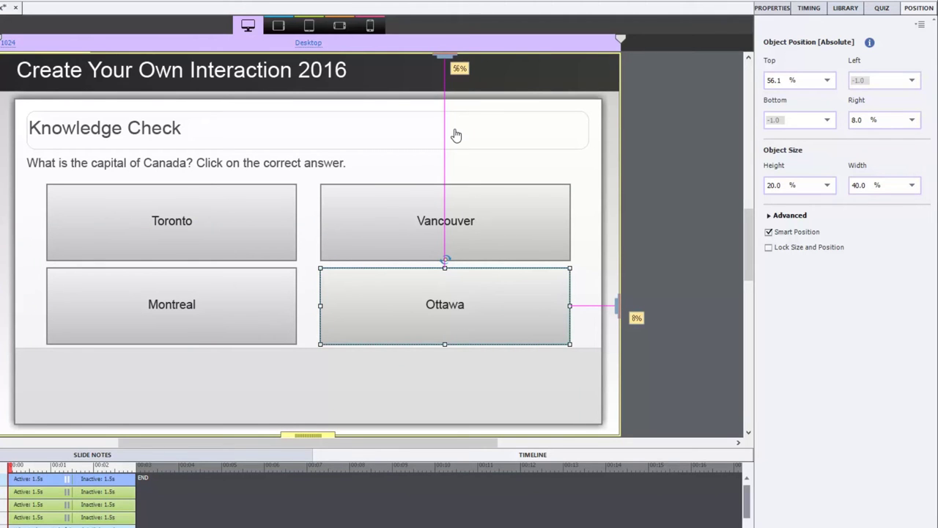
{"action": "left_click", "coordinate": [657, 170]}
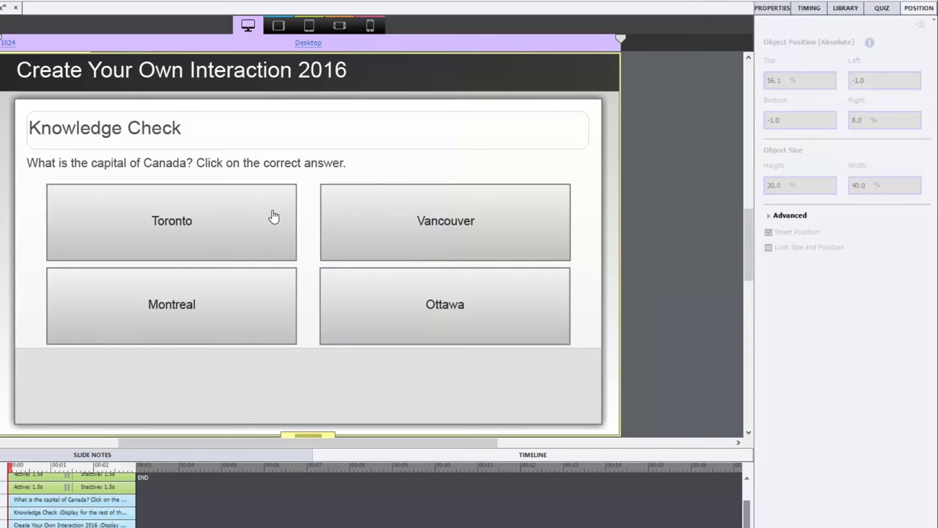
- Switch the Knowledge Check subtitle's height from Auto to %, and check the size settings of the question text
{"action": "left_click", "coordinate": [214, 224]}
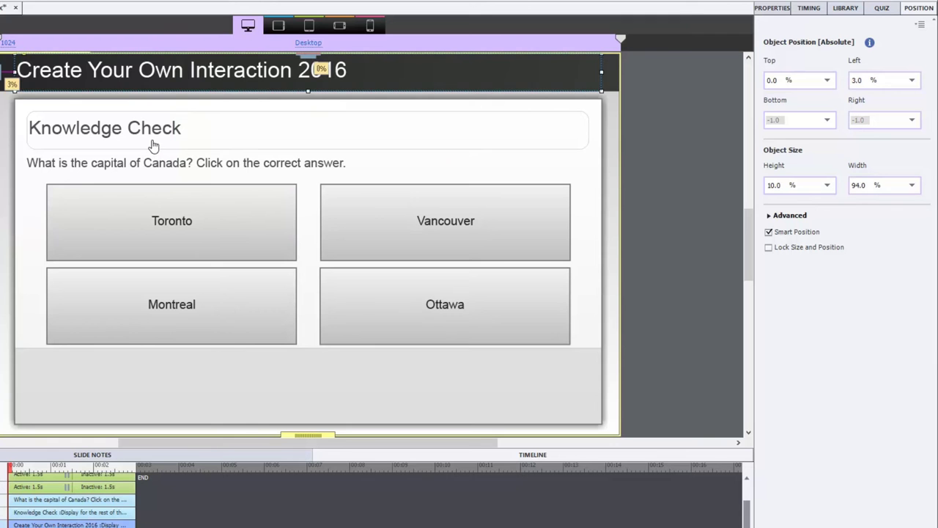
{"action": "left_click", "coordinate": [212, 149]}
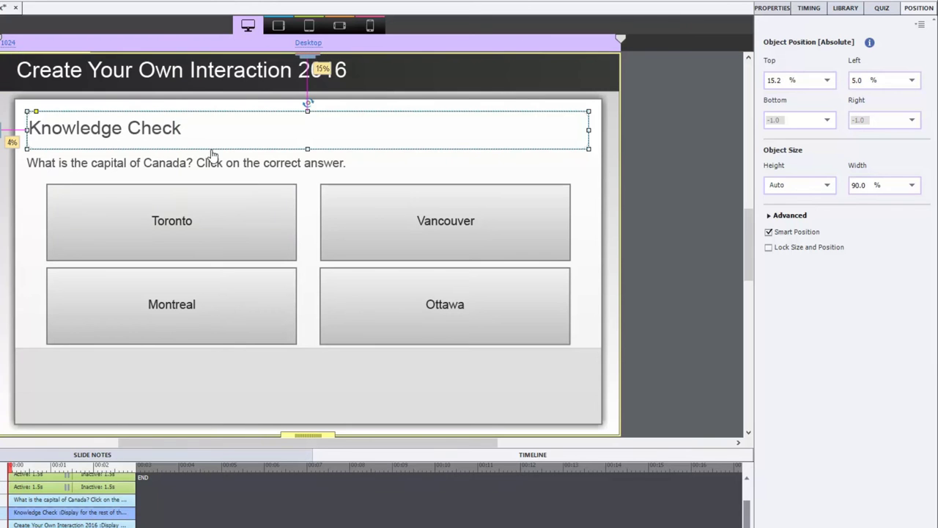
{"action": "left_click", "coordinate": [827, 185]}
{"action": "left_click", "coordinate": [806, 200]}
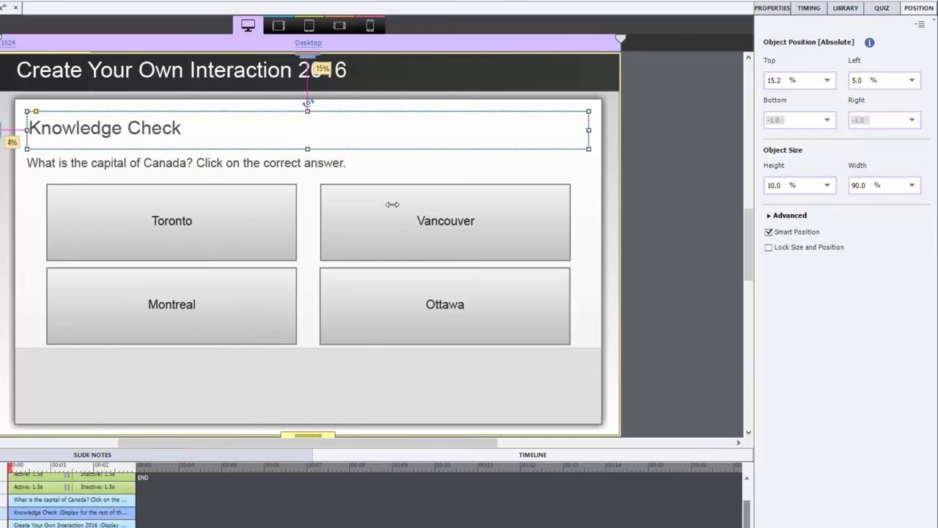
{"action": "left_click", "coordinate": [196, 169]}
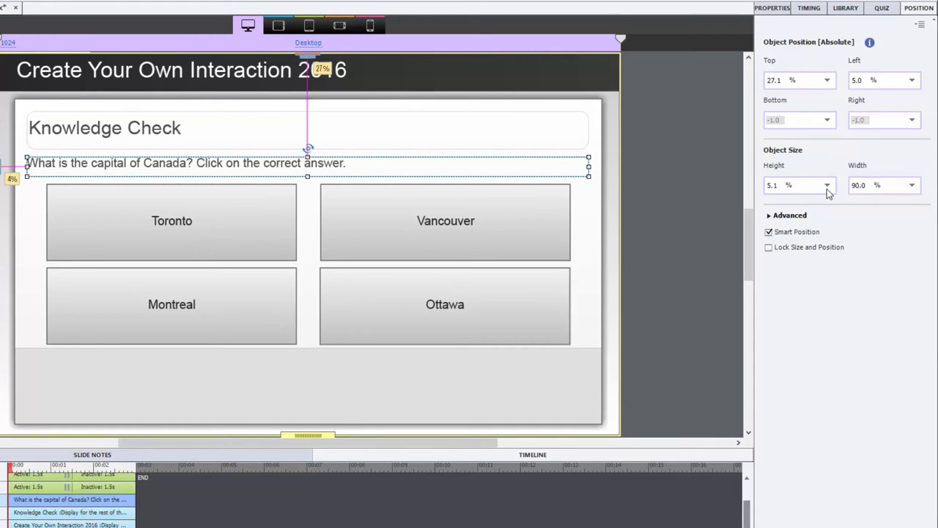
- Switch the height of the Toronto, Montreal, Vancouver and Ottawa buttons to % all at once
{"action": "left_click", "coordinate": [224, 217]}
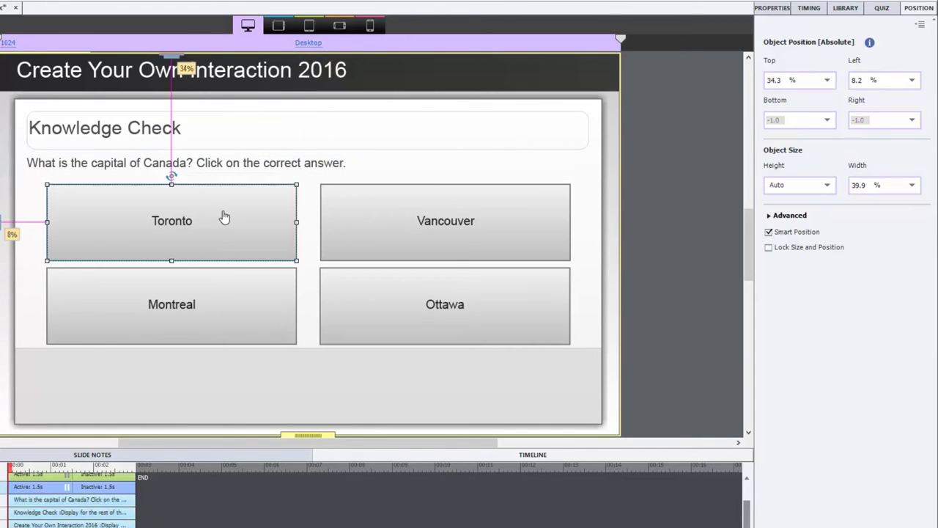
{"action": "left_click", "coordinate": [225, 304], "text": "ctrl"}
{"action": "left_click", "coordinate": [389, 236], "text": "ctrl"}
{"action": "left_click", "coordinate": [396, 290], "text": "ctrl"}
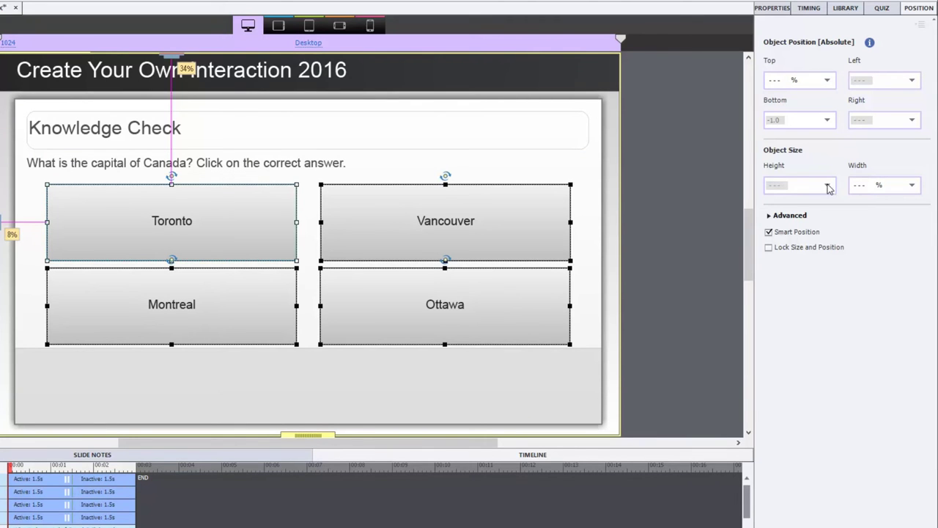
{"action": "left_click", "coordinate": [828, 186]}
{"action": "left_click", "coordinate": [815, 204]}
{"action": "left_click", "coordinate": [543, 363]}
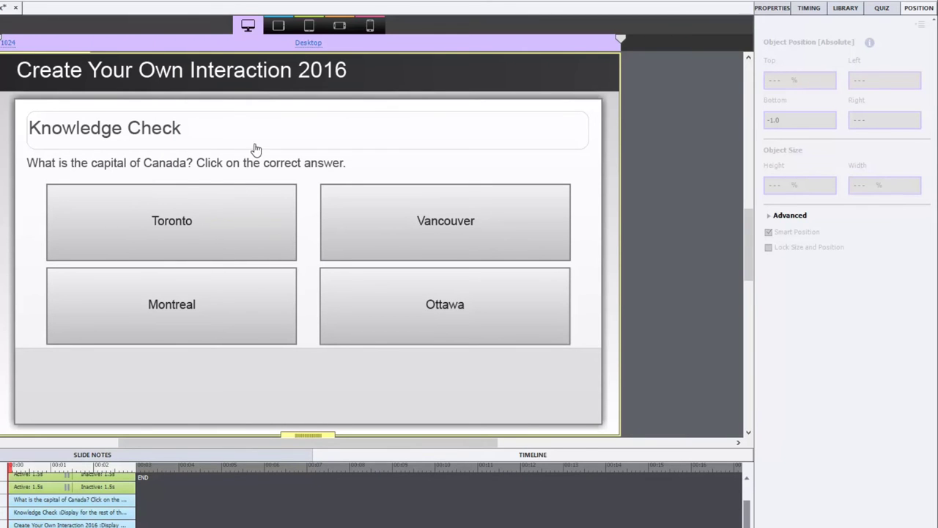
- Apply the position properties of the title, the Knowledge Check subtitle and the question text to all views
{"action": "right_click", "coordinate": [278, 72]}
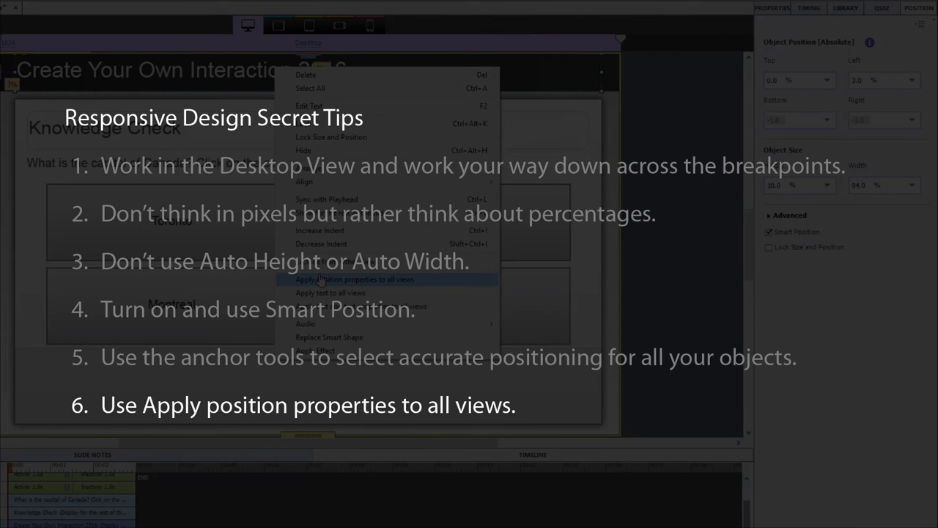
{"action": "left_click", "coordinate": [321, 280]}
{"action": "right_click", "coordinate": [163, 141]}
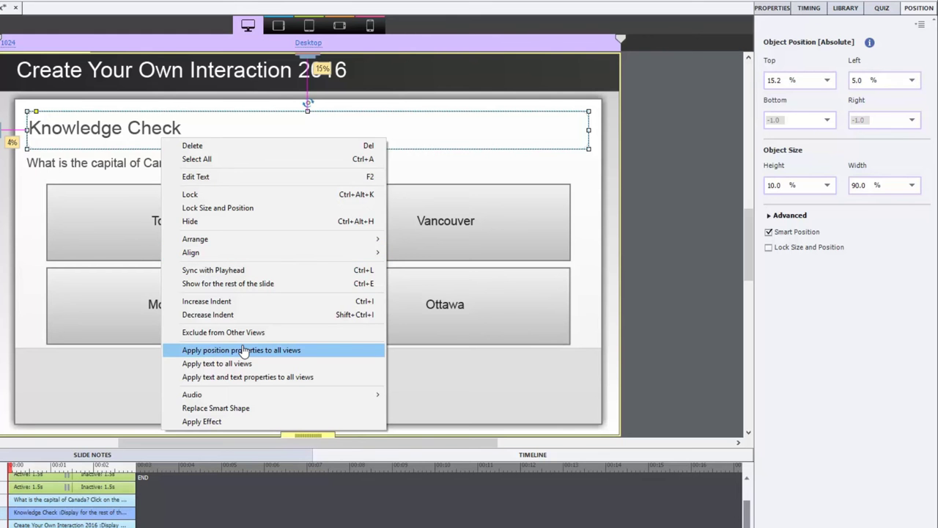
{"action": "left_click", "coordinate": [243, 350]}
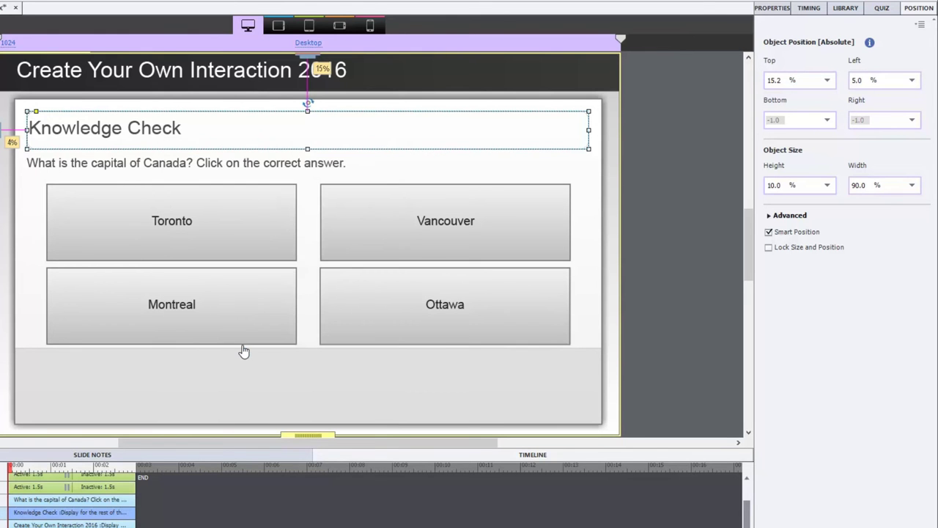
{"action": "right_click", "coordinate": [219, 165]}
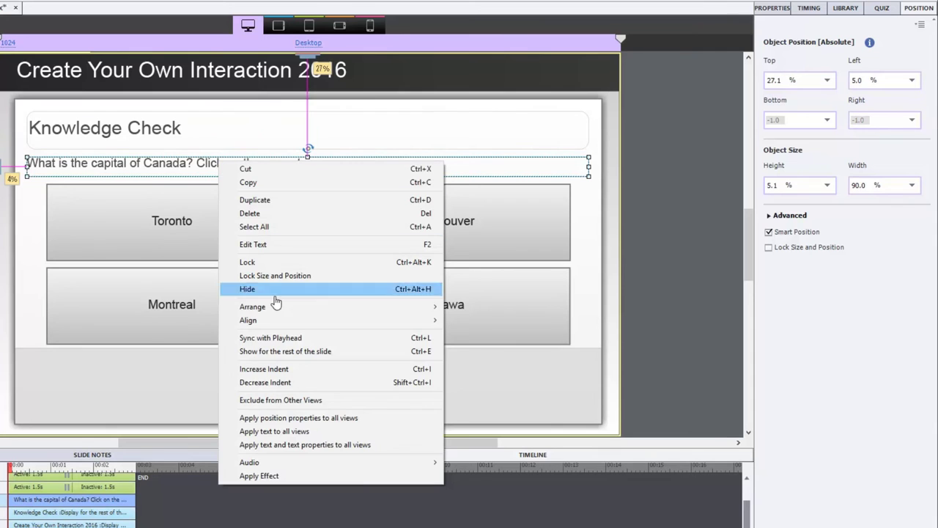
{"action": "left_click", "coordinate": [302, 418]}
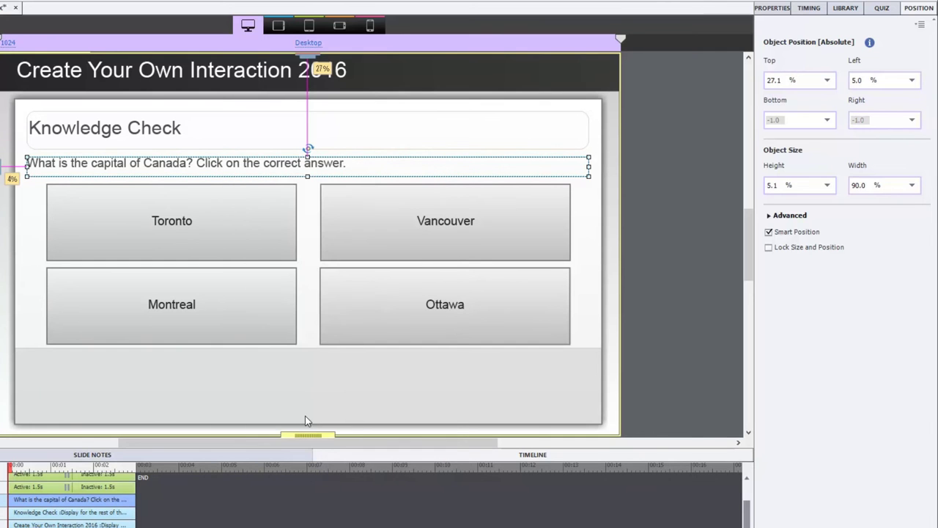
- Apply the position properties of the Toronto, Vancouver, Montreal and Ottawa buttons to all views
{"action": "right_click", "coordinate": [218, 214]}
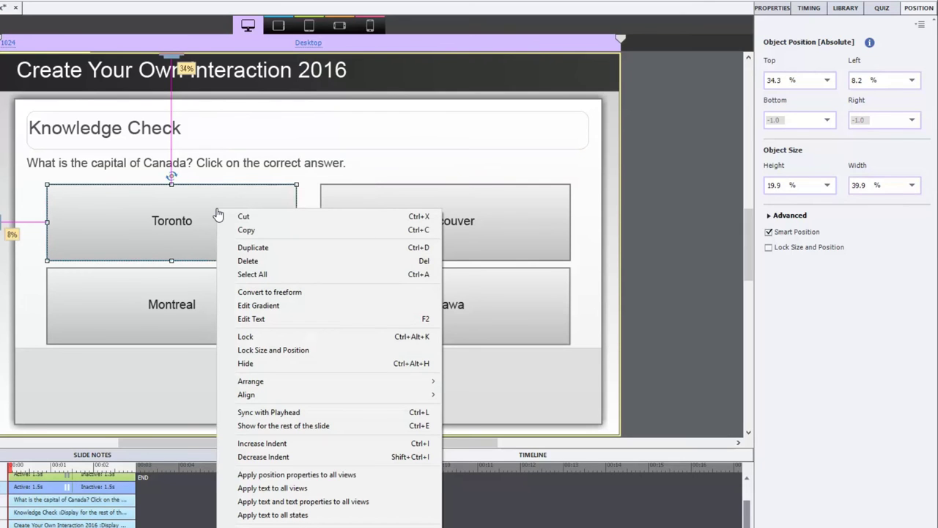
{"action": "left_click", "coordinate": [302, 474]}
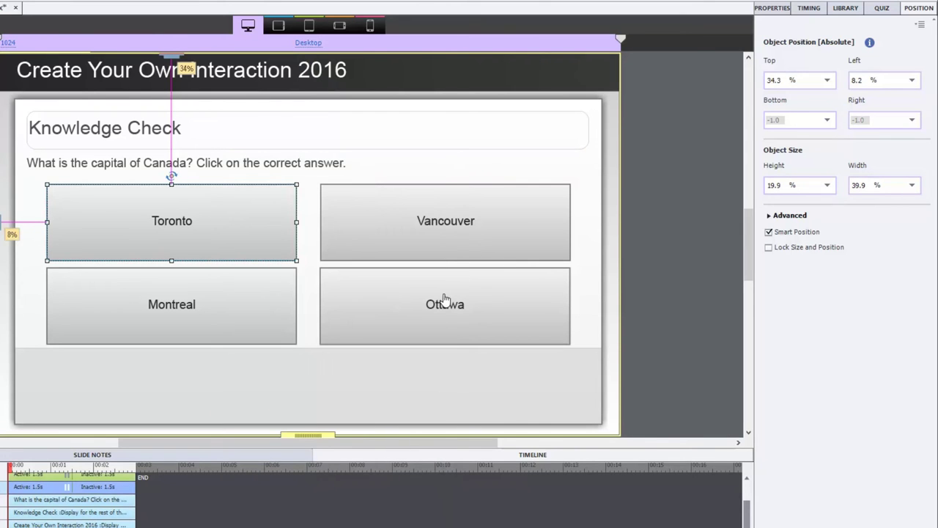
{"action": "right_click", "coordinate": [470, 220]}
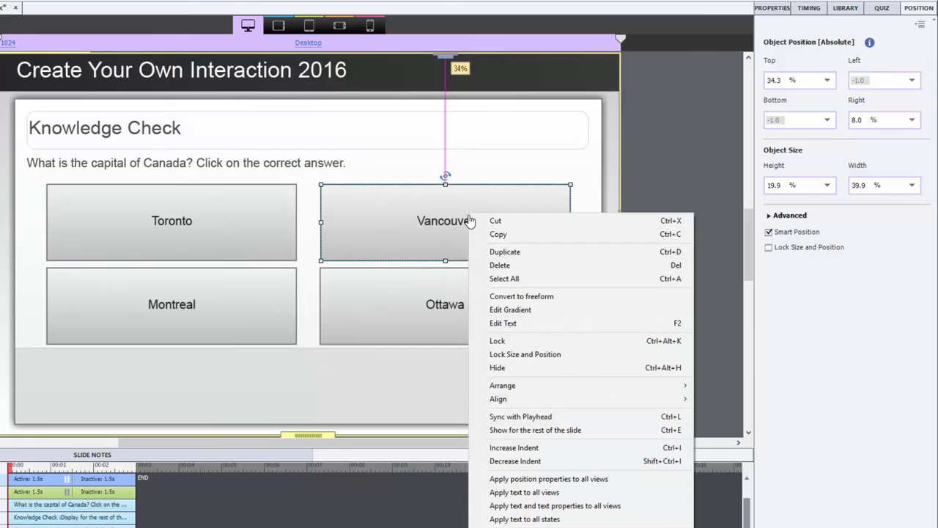
{"action": "left_click", "coordinate": [548, 481]}
{"action": "right_click", "coordinate": [227, 300]}
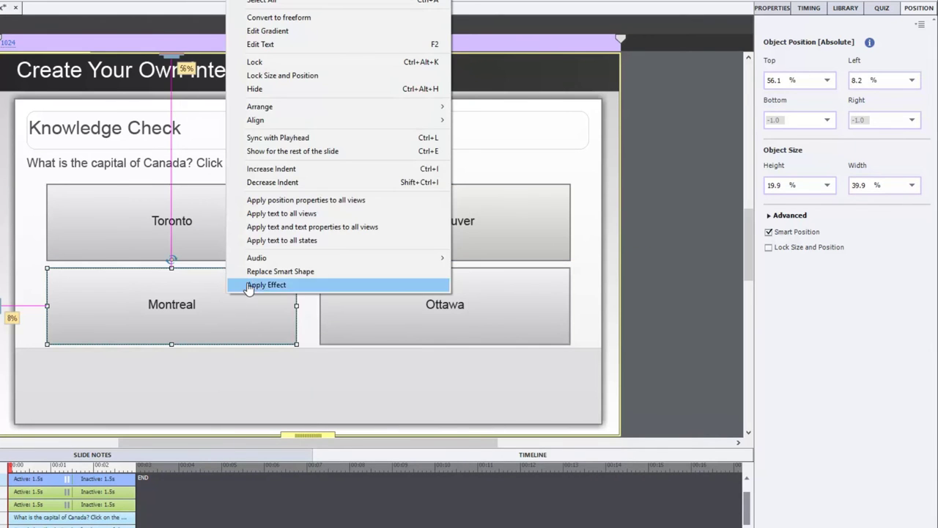
{"action": "left_click", "coordinate": [307, 203]}
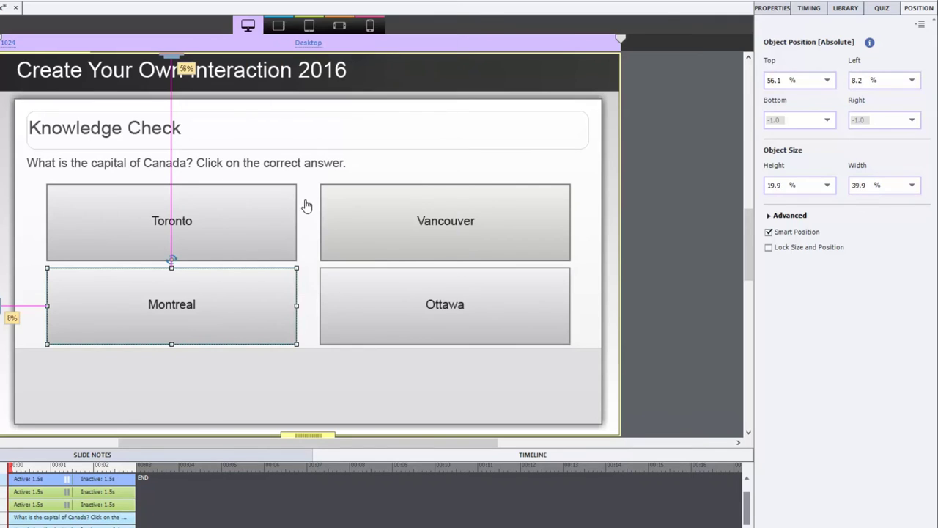
{"action": "right_click", "coordinate": [448, 295]}
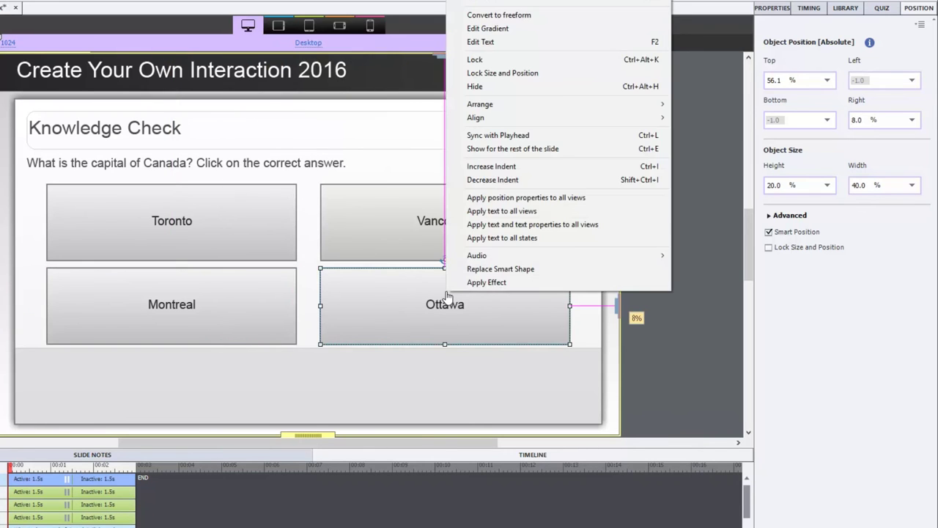
{"action": "left_click", "coordinate": [518, 198]}
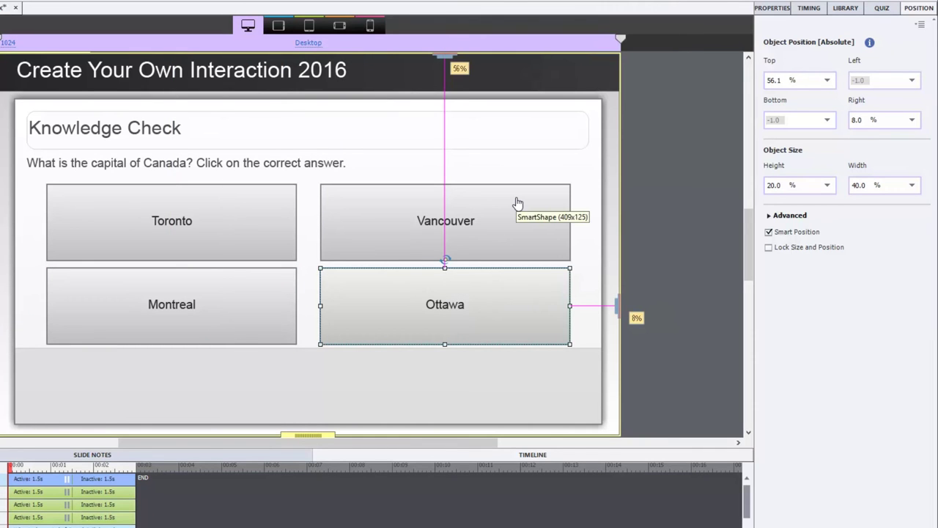
{"action": "left_click", "coordinate": [637, 217]}
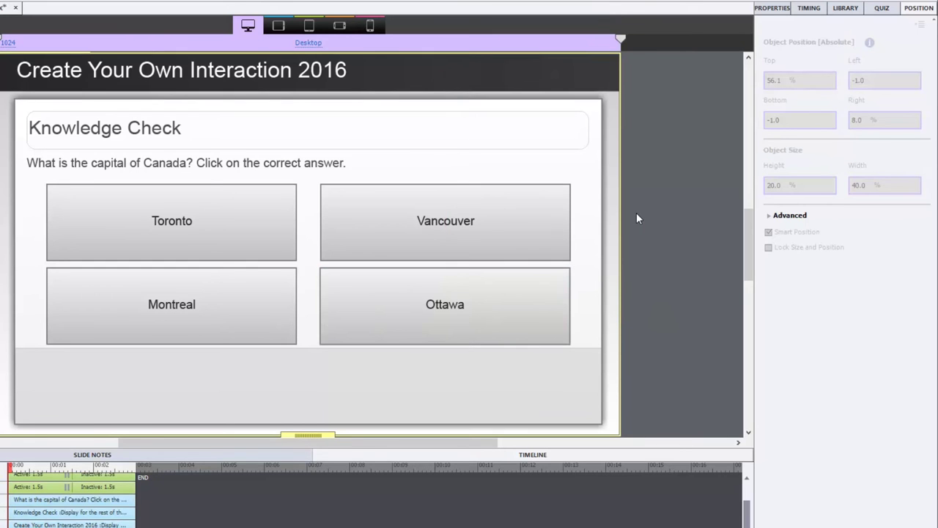
- Anchor the Knowledge Check subtitle's top to the title's bottom edge, and the question text to the subtitle's bottom and left edges
{"action": "left_click", "coordinate": [219, 70]}
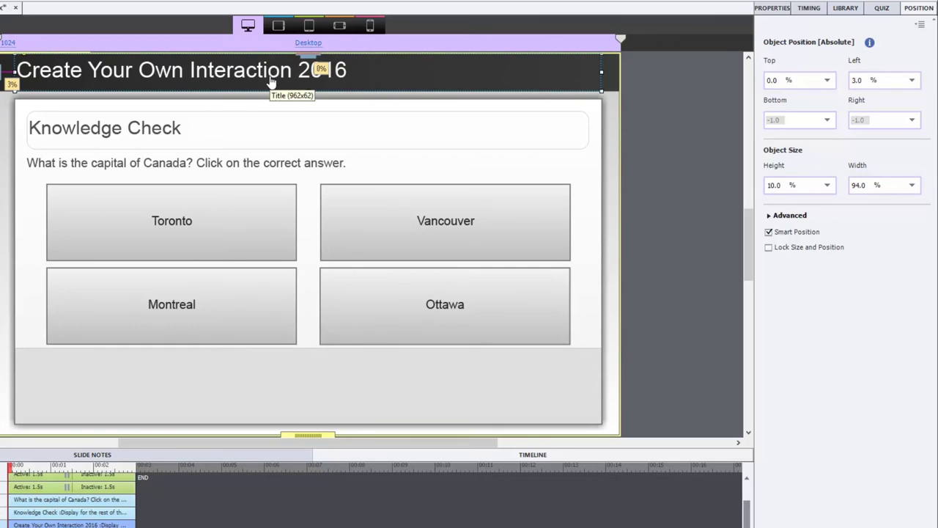
{"action": "left_click", "coordinate": [155, 139]}
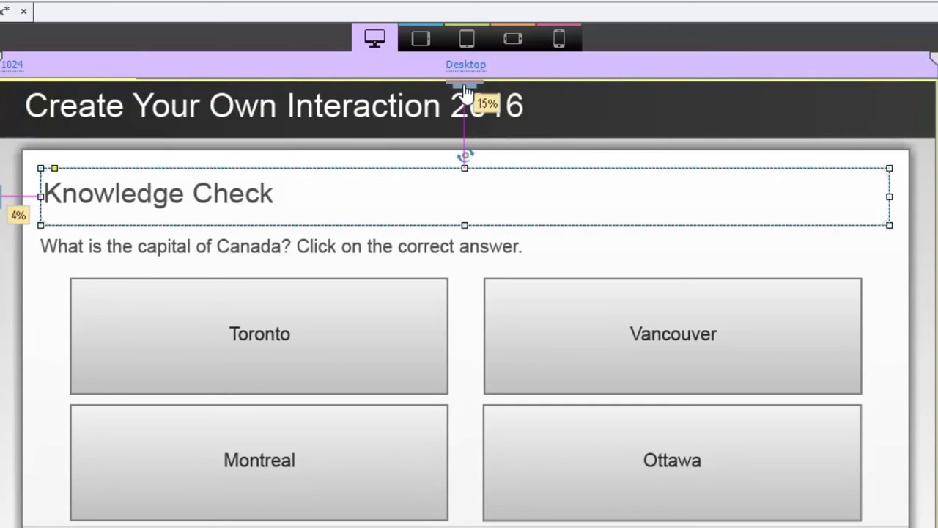
{"action": "left_click_drag", "start_coordinate": [465, 89], "coordinate": [465, 153]}
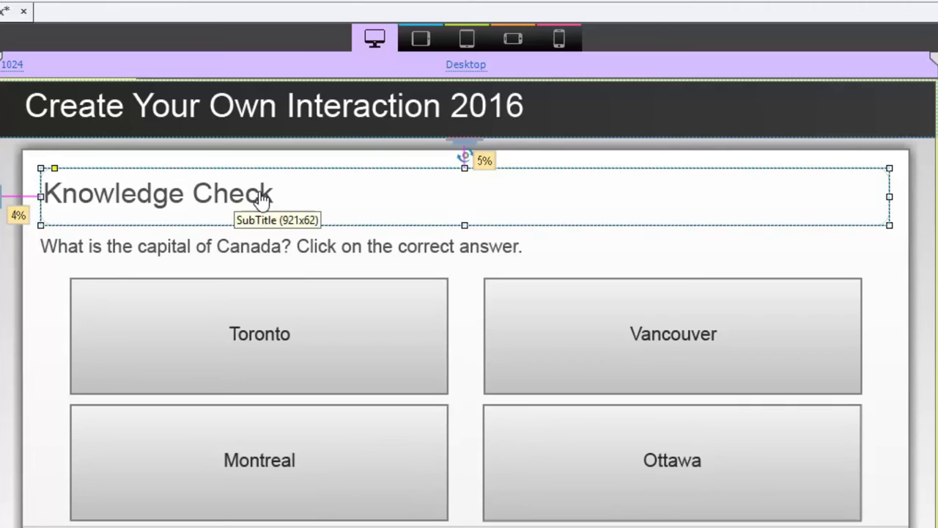
{"action": "left_click", "coordinate": [146, 255]}
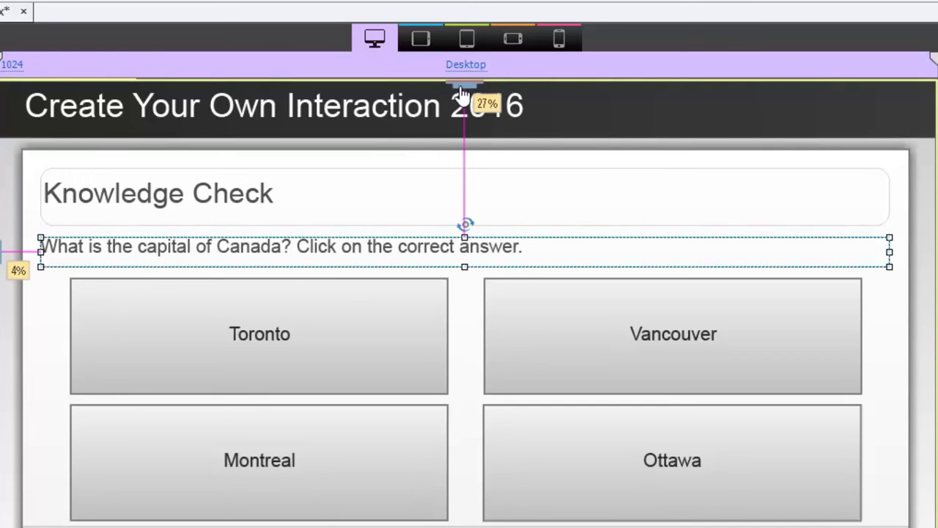
{"action": "left_click_drag", "start_coordinate": [458, 91], "coordinate": [459, 233]}
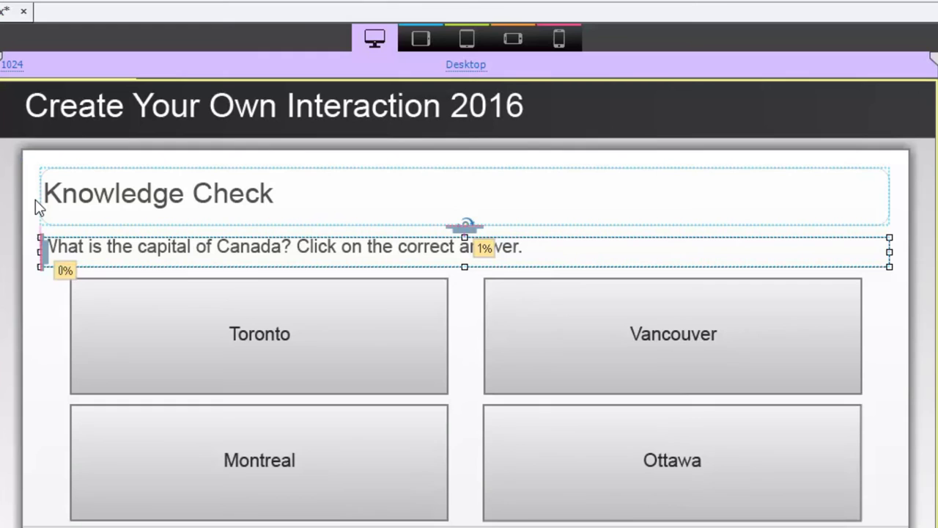
- Nudge the Knowledge Check subtitle right to a left offset of about 10% and back to about 6% to test the linked question text
{"action": "left_click", "coordinate": [134, 199]}
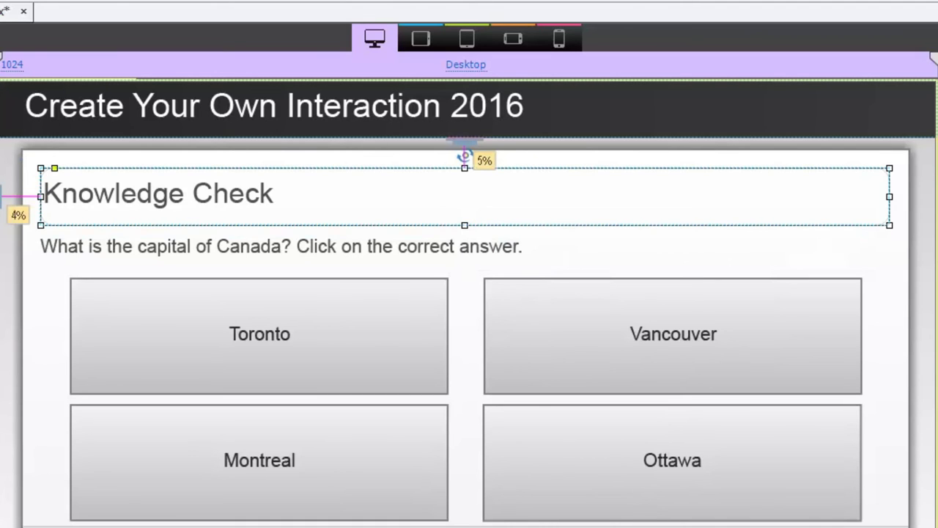
{"action": "key", "text": "shift+Right"}
{"action": "key", "text": "shift+Right"}
{"action": "key", "text": "shift+Right"}
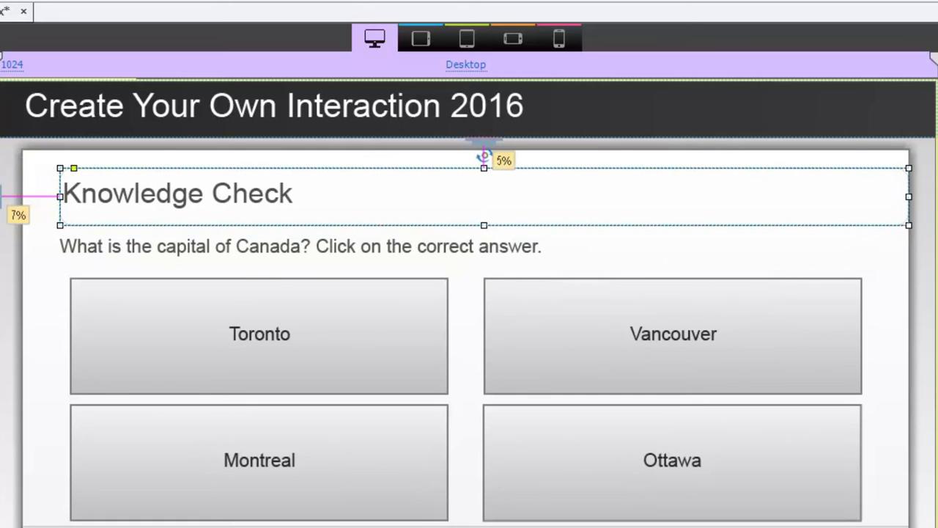
{"action": "key", "text": "shift+Right"}
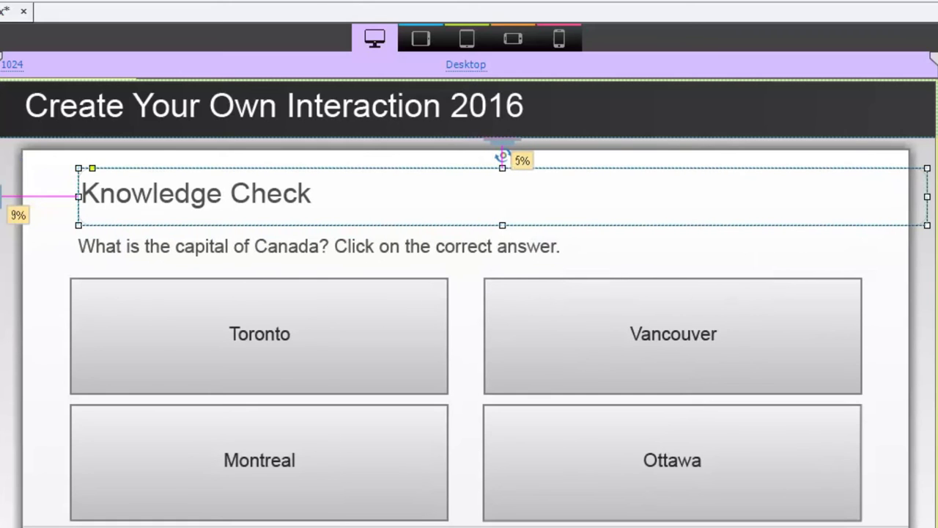
{"action": "key", "text": "shift+Right"}
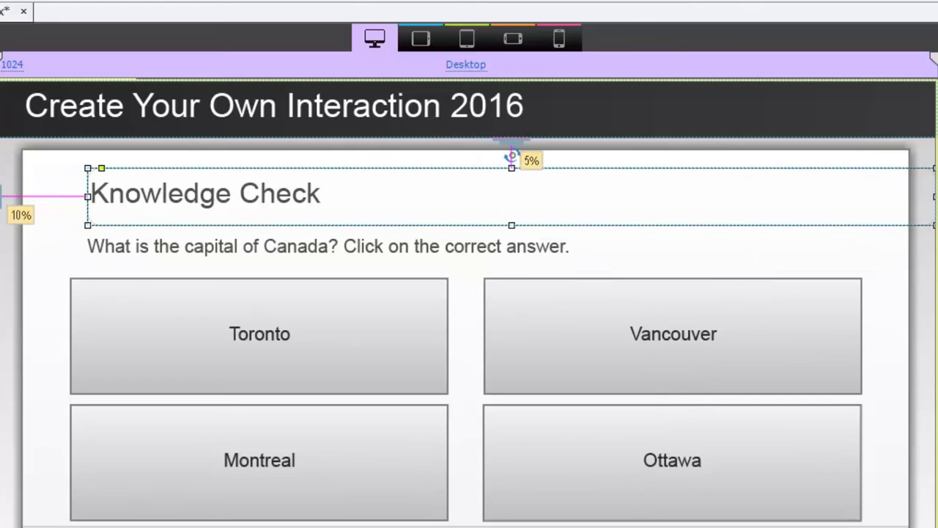
{"action": "key", "text": "shift+Left"}
{"action": "key", "text": "shift+Left"}
{"action": "key", "text": "shift+Left"}
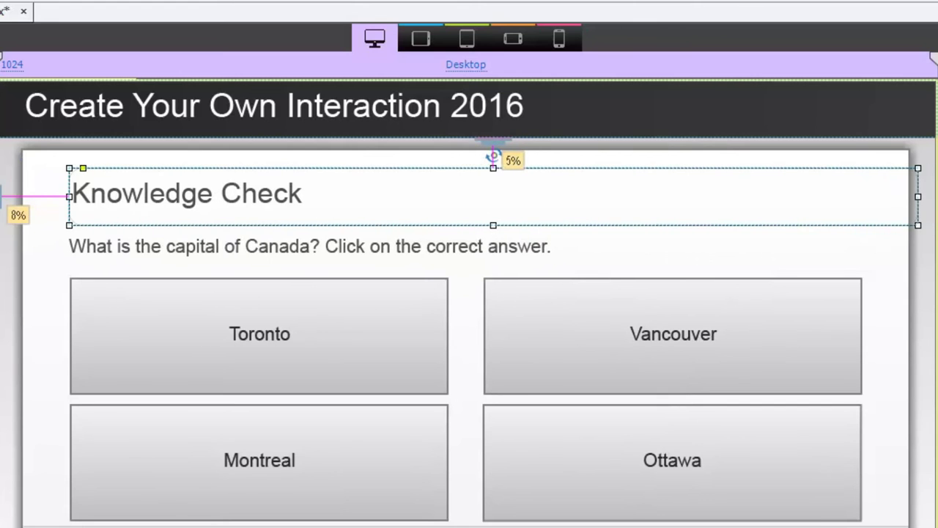
{"action": "key", "text": "shift+Left"}
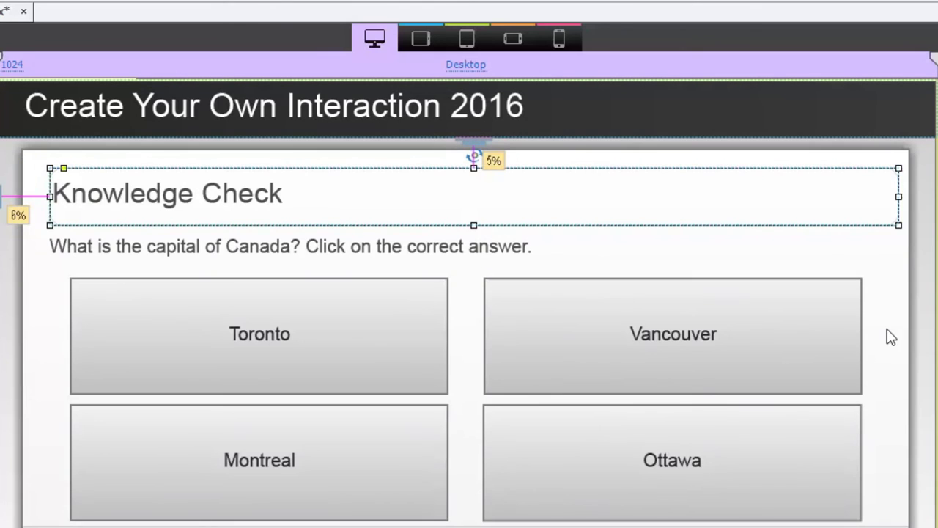
- Anchor the Toronto button to the question text's bottom and left edges, and the Vancouver button to Toronto's right and top edges
{"action": "left_click", "coordinate": [281, 340]}
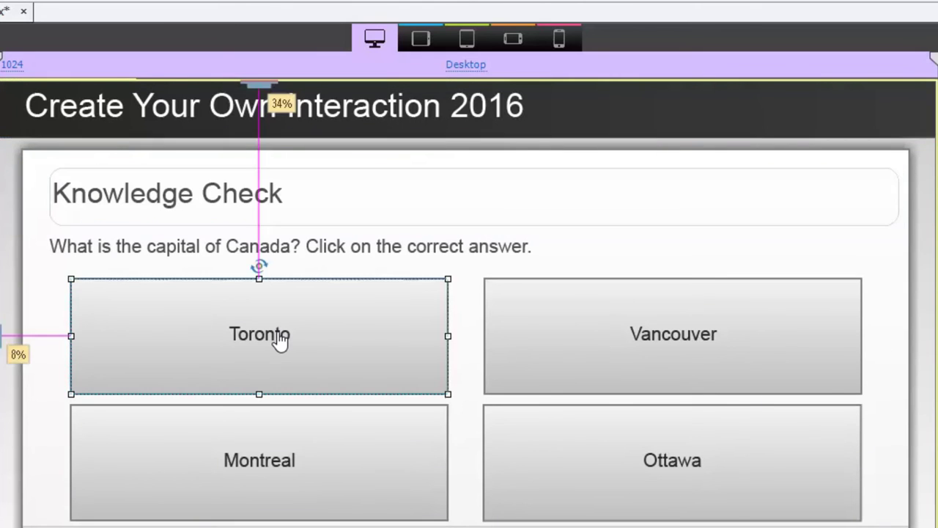
{"action": "left_click_drag", "start_coordinate": [259, 84], "coordinate": [259, 268]}
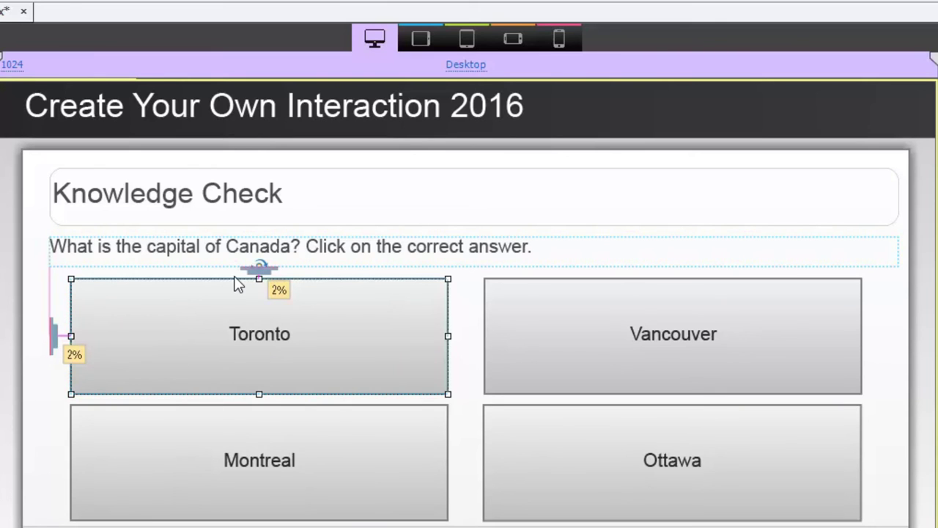
{"action": "left_click", "coordinate": [651, 342]}
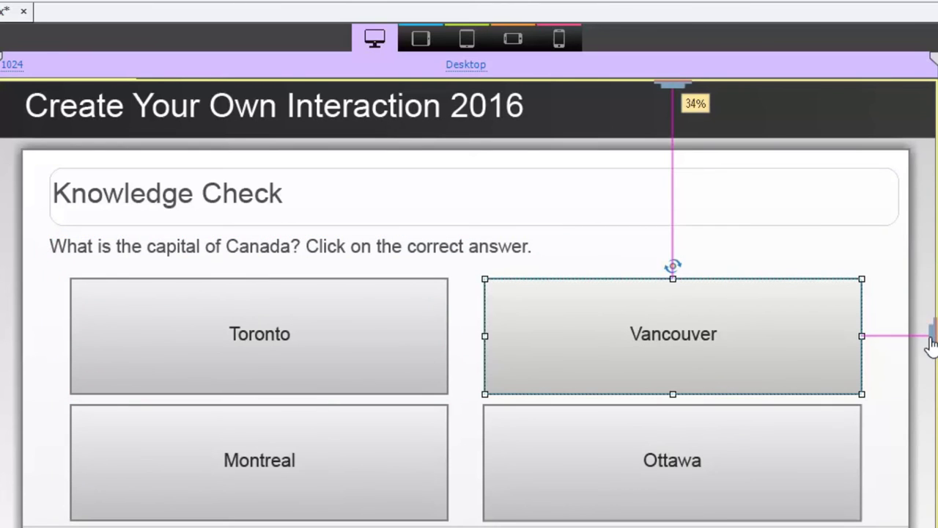
{"action": "left_click_drag", "start_coordinate": [931, 343], "coordinate": [454, 336]}
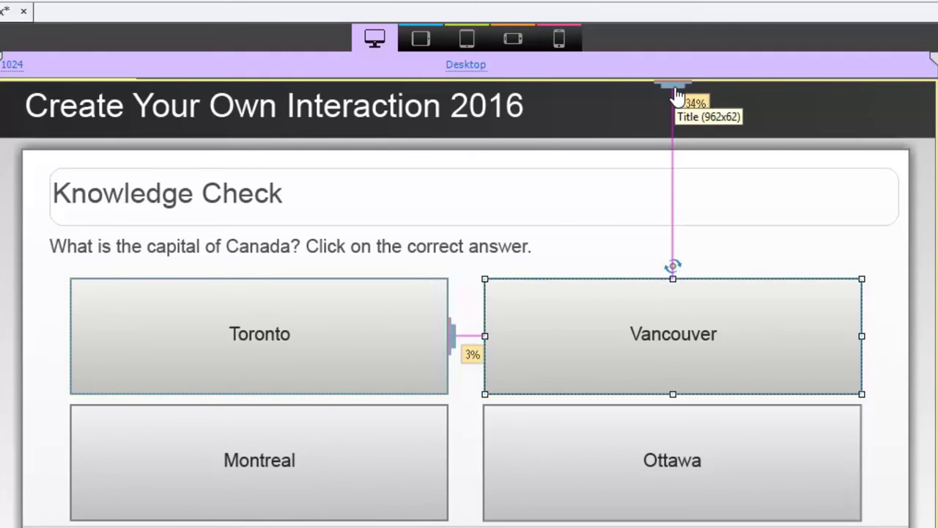
{"action": "left_click_drag", "start_coordinate": [675, 86], "coordinate": [584, 269]}
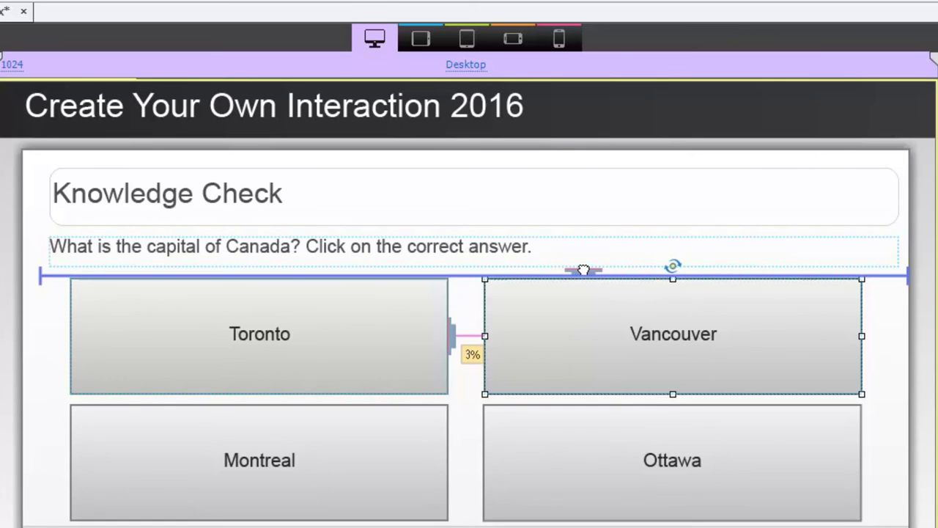
{"action": "left_click_drag", "start_coordinate": [584, 270], "coordinate": [362, 278]}
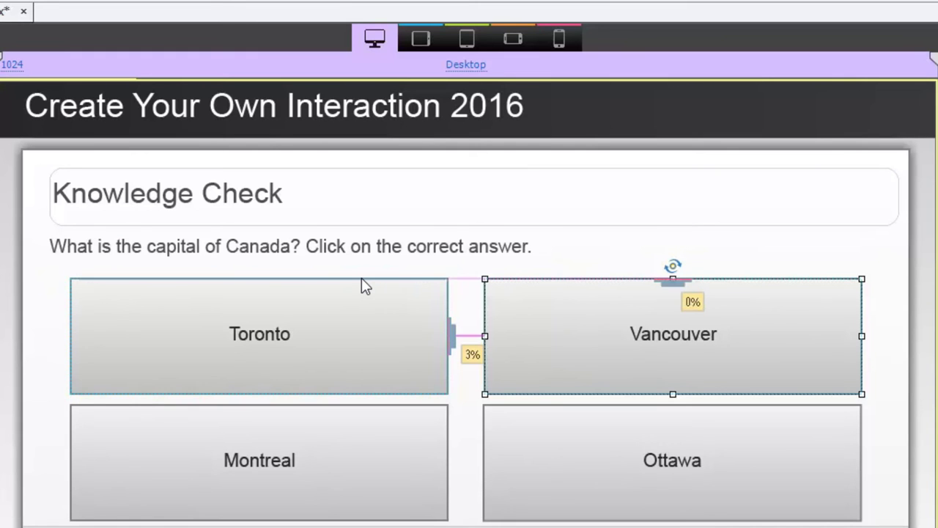
- Anchor Ottawa to Vancouver's bottom and Montreal's right edge, and Montreal to Toronto's bottom and left edges
{"action": "left_click", "coordinate": [691, 461]}
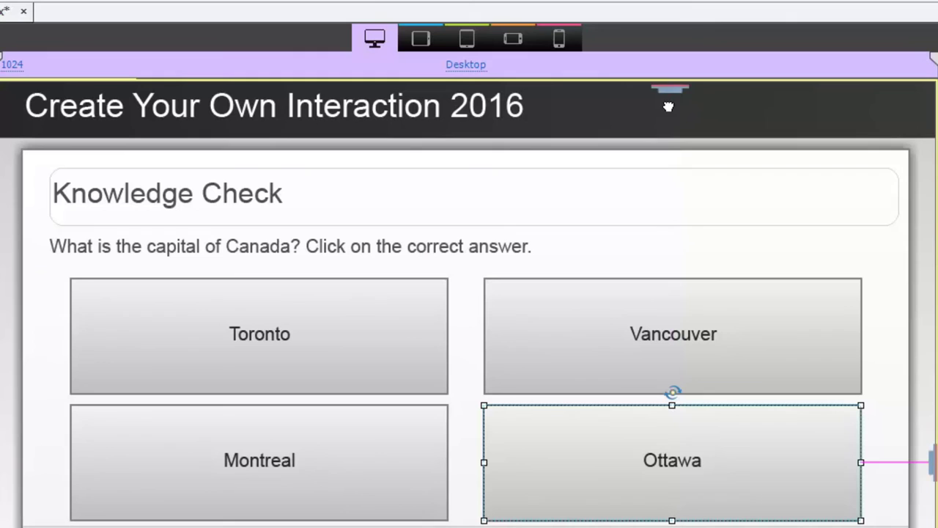
{"action": "left_click_drag", "start_coordinate": [668, 107], "coordinate": [675, 397]}
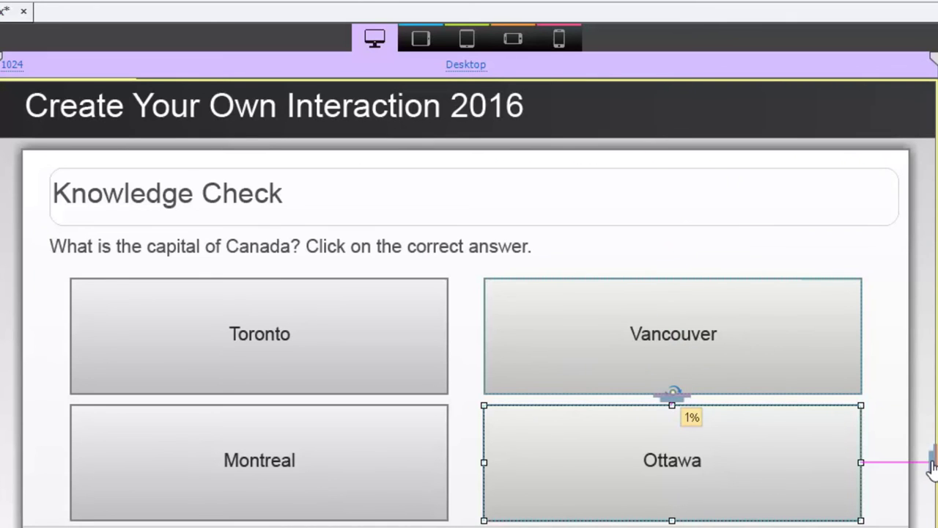
{"action": "left_click_drag", "start_coordinate": [932, 466], "coordinate": [451, 448]}
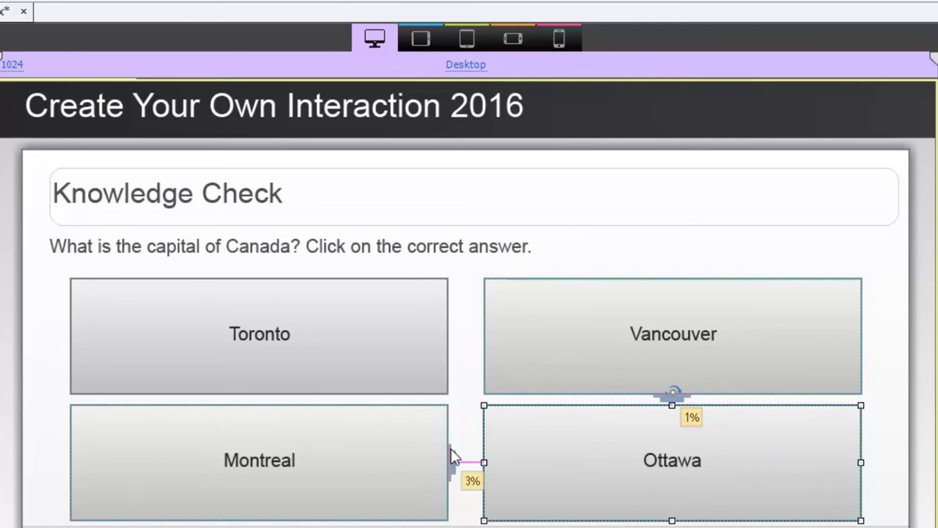
{"action": "left_click", "coordinate": [350, 479]}
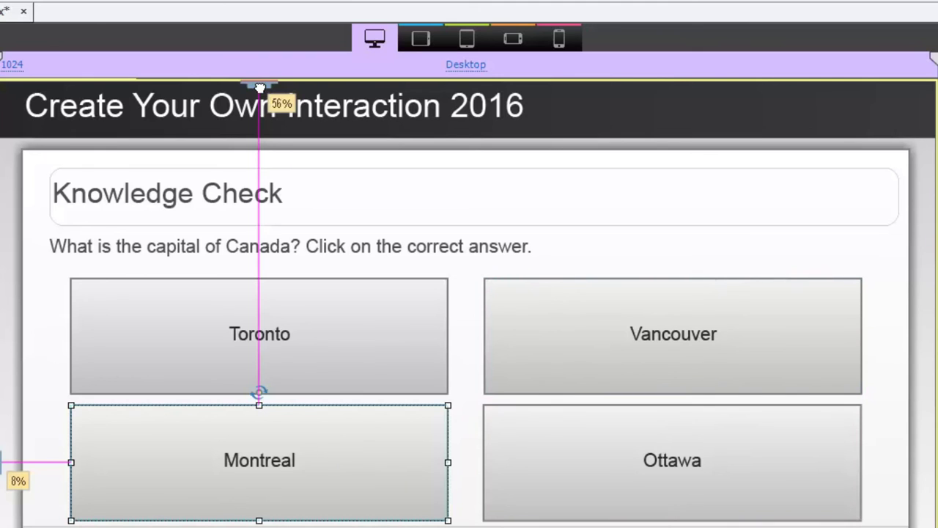
{"action": "left_click_drag", "start_coordinate": [266, 101], "coordinate": [260, 394]}
{"action": "mouse_move", "coordinate": [2, 472]}
{"action": "left_mouse_down"}
{"action": "mouse_move", "coordinate": [47, 418]}
{"action": "mouse_move", "coordinate": [70, 336]}
{"action": "left_mouse_up"}
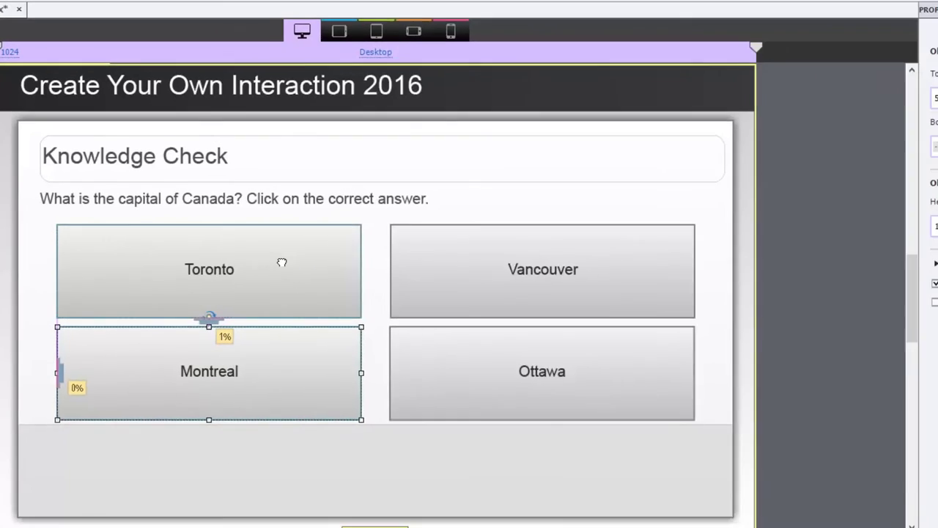
- Set the Toronto button's left position to 6% so it lines up with the question text's left edge
{"action": "left_click", "coordinate": [351, 335]}
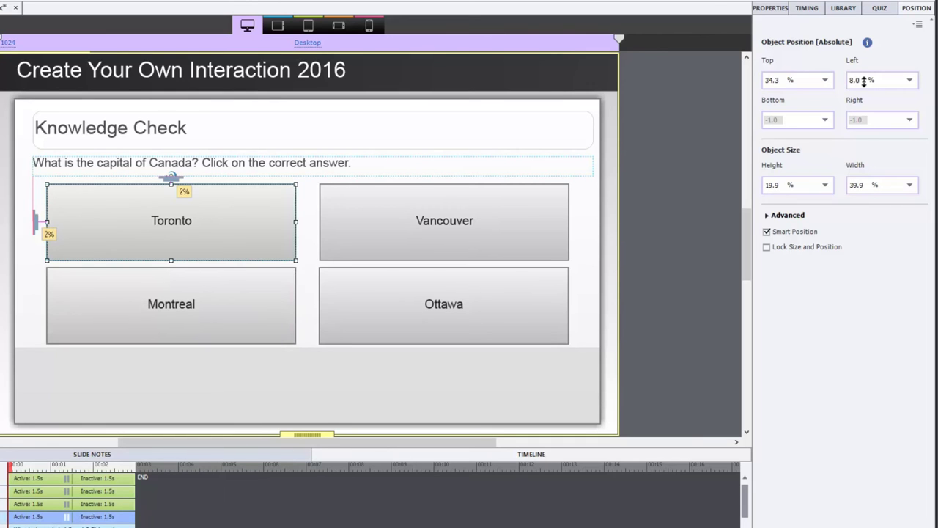
{"action": "scroll", "coordinate": [864, 82], "scroll_direction": "down", "scroll_amount": 2}
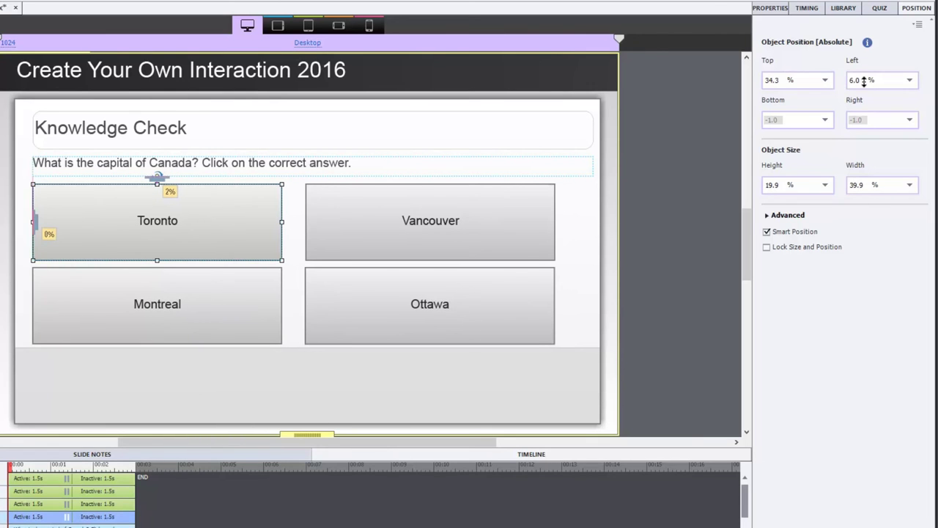
{"action": "scroll", "coordinate": [864, 82], "scroll_direction": "down", "scroll_amount": 1}
{"action": "scroll", "coordinate": [865, 82], "scroll_direction": "up", "scroll_amount": 1}
- Set the width of the Toronto, Vancouver, Montreal and Ottawa buttons together to 43%
{"action": "left_click", "coordinate": [359, 232], "text": "shift"}
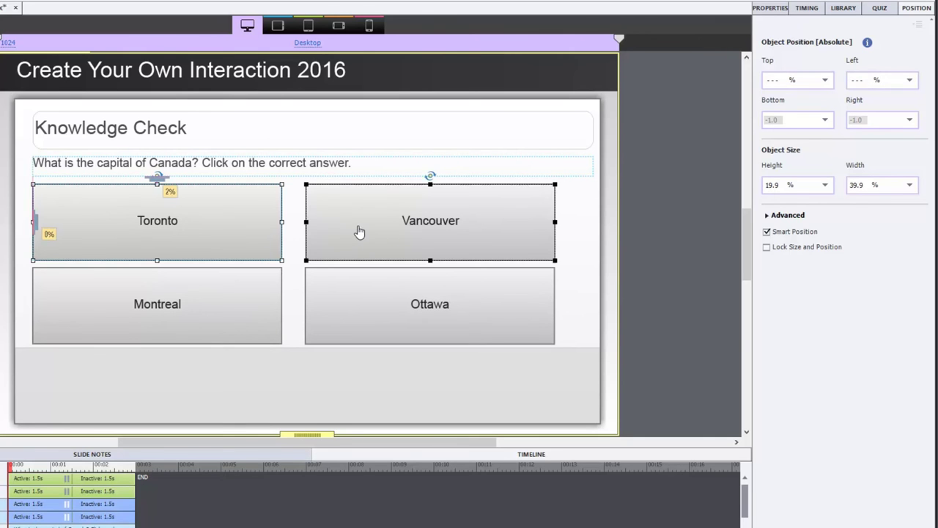
{"action": "left_click", "coordinate": [332, 288], "text": "shift"}
{"action": "left_click", "coordinate": [233, 288], "text": "shift"}
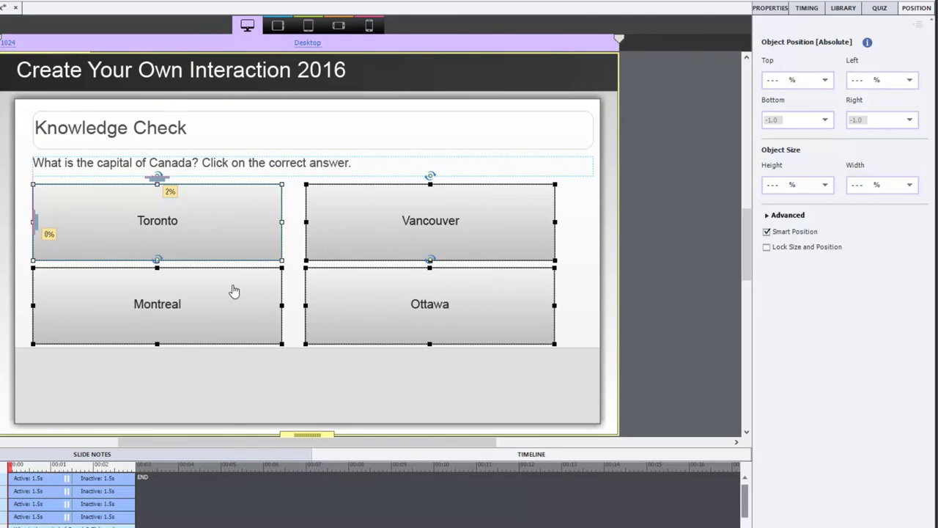
{"action": "left_click", "coordinate": [868, 186]}
{"action": "type", "text": "40"}
{"action": "key", "text": "Return"}
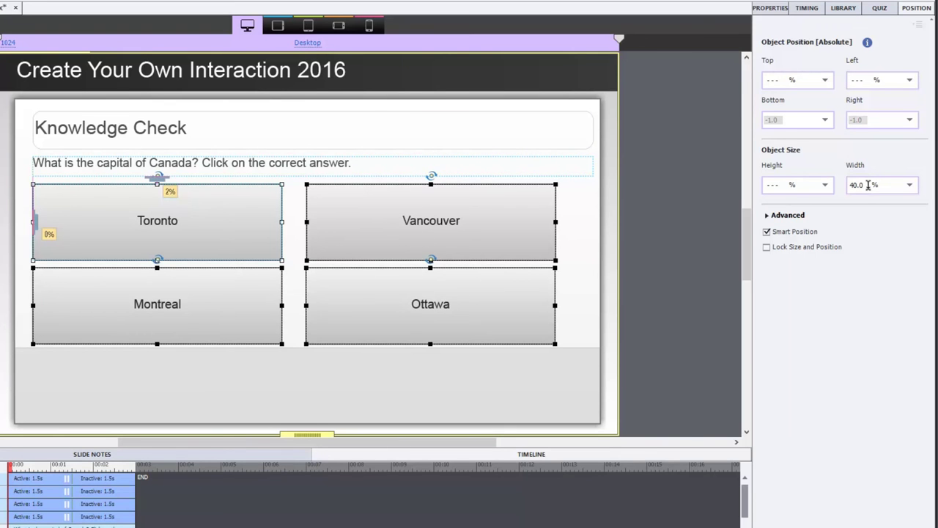
{"action": "left_click_drag", "start_coordinate": [868, 186], "coordinate": [868, 184]}
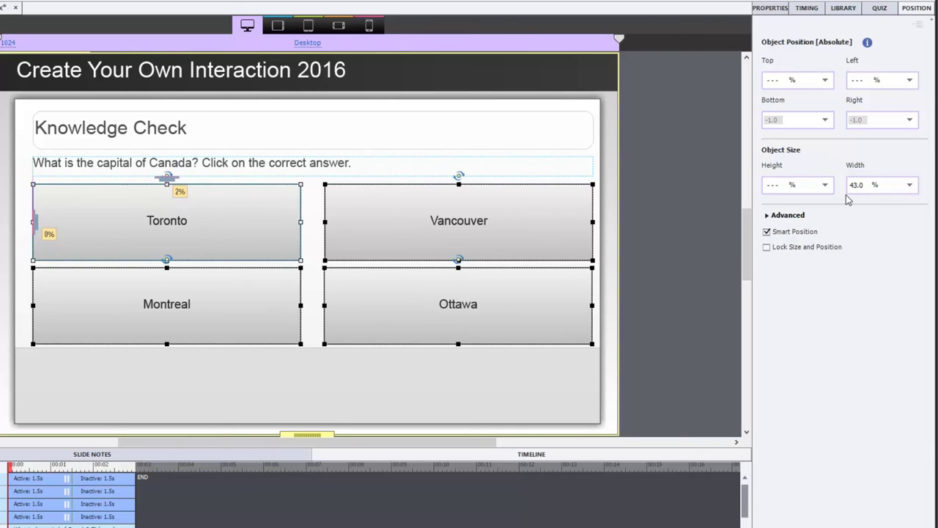
{"action": "left_click", "coordinate": [664, 232]}
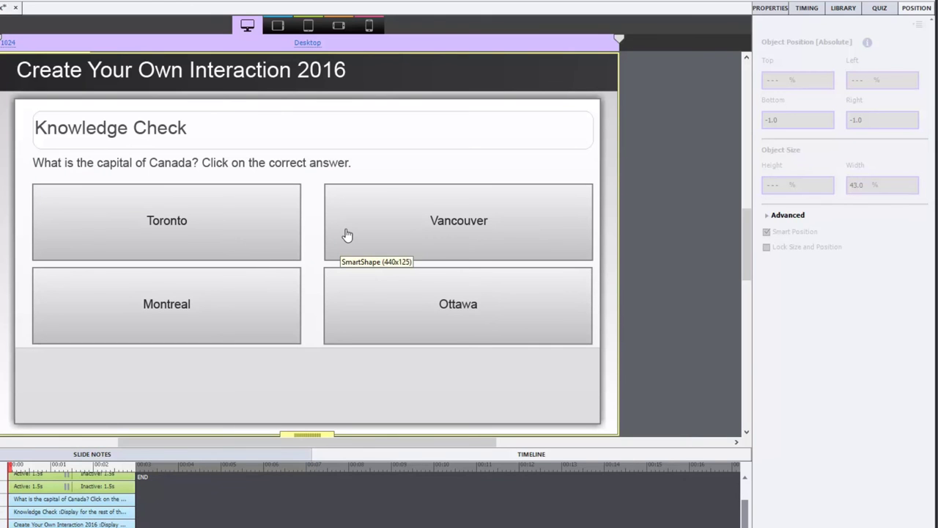
- Reapply the position properties of the title, the Knowledge Check subtitle and the question text to all views
{"action": "right_click", "coordinate": [211, 77]}
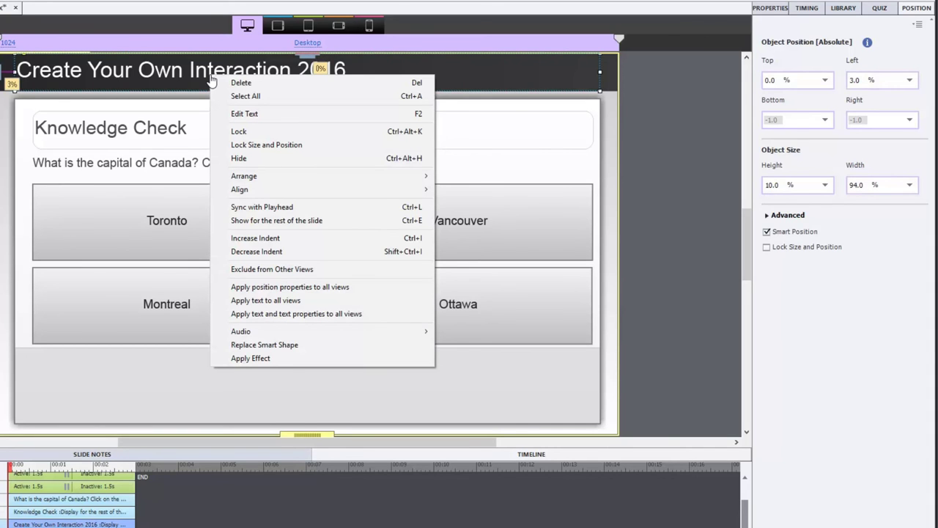
{"action": "left_click", "coordinate": [290, 288]}
{"action": "right_click", "coordinate": [169, 134]}
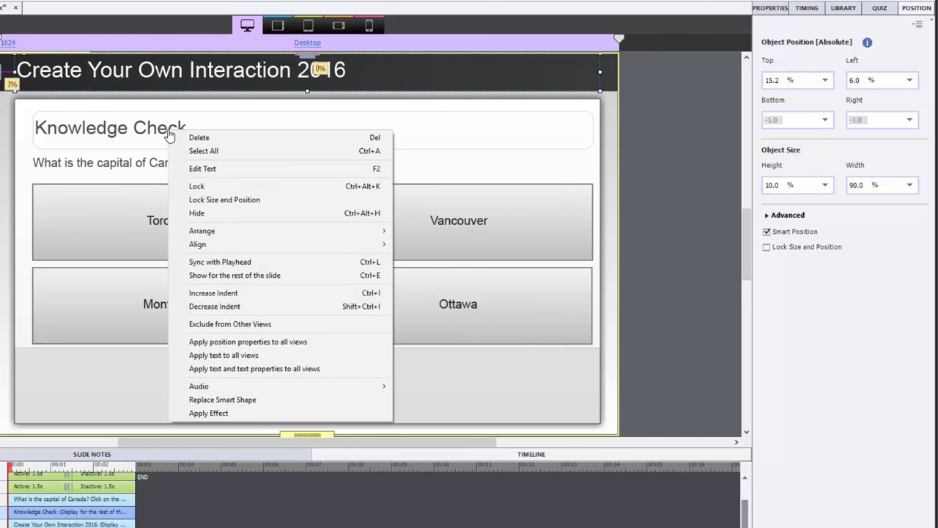
{"action": "left_click", "coordinate": [261, 342]}
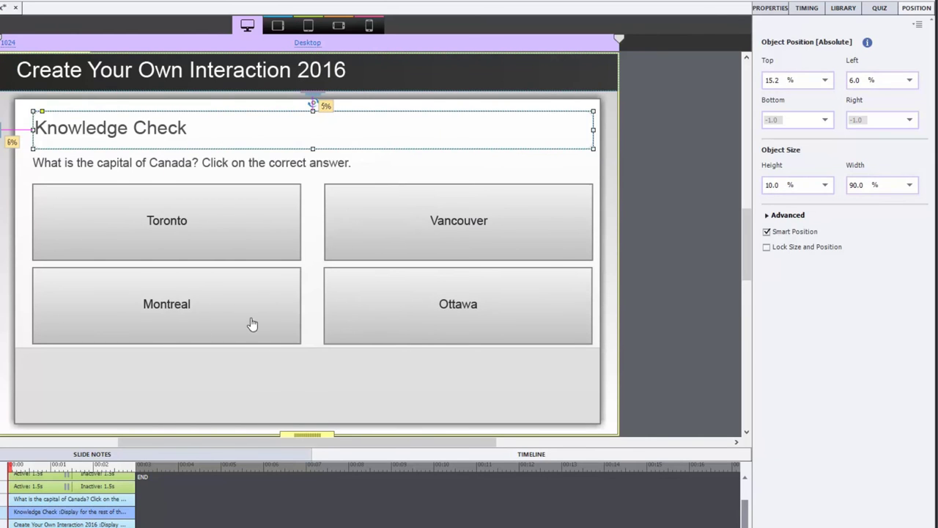
{"action": "right_click", "coordinate": [197, 170]}
{"action": "left_click", "coordinate": [283, 423]}
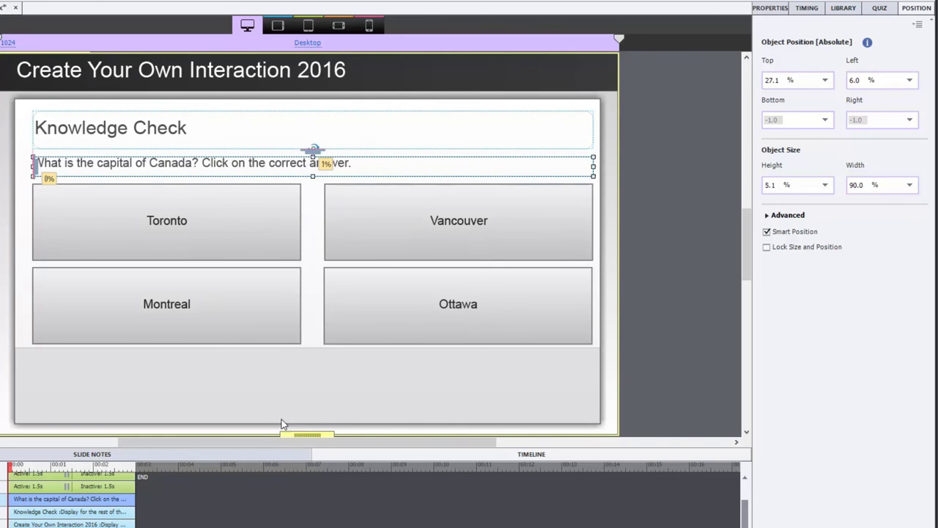
- Reapply the position properties of the Toronto, Vancouver, Montreal and Ottawa buttons to all views
{"action": "right_click", "coordinate": [220, 214]}
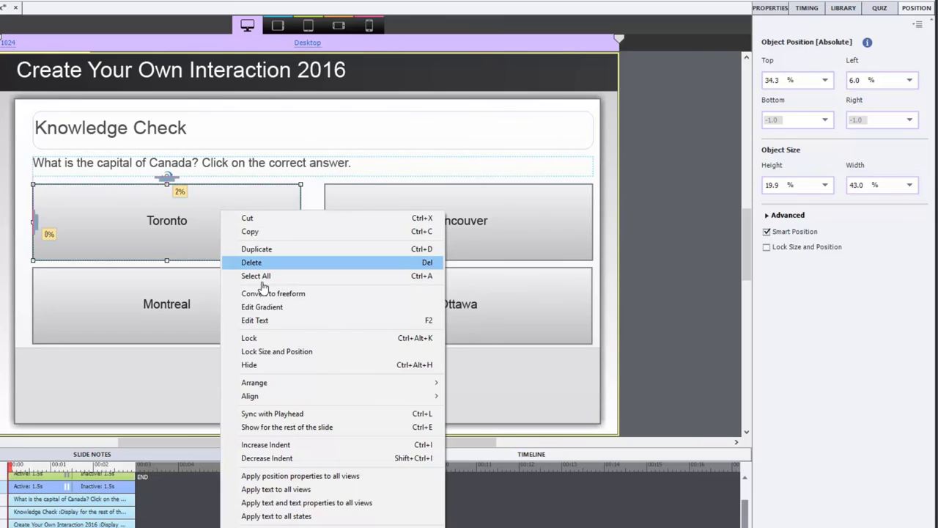
{"action": "left_click", "coordinate": [345, 478]}
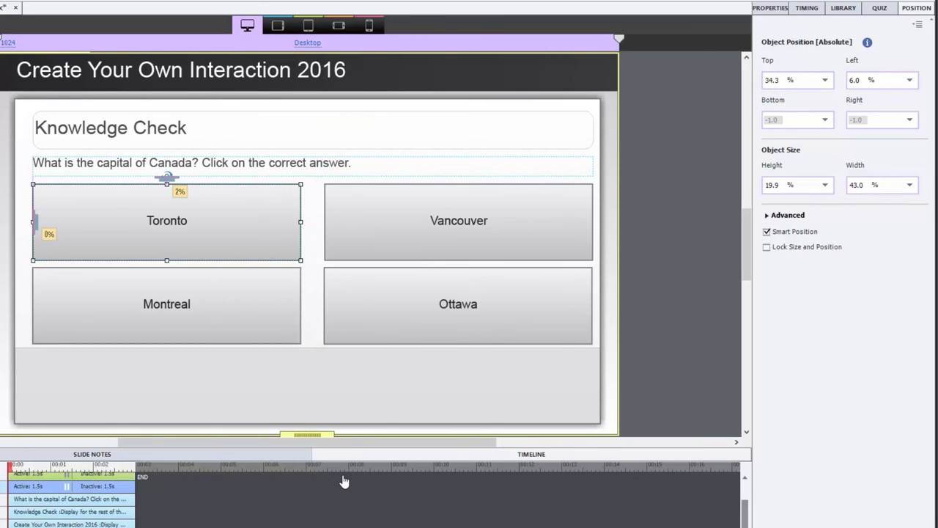
{"action": "right_click", "coordinate": [408, 212]}
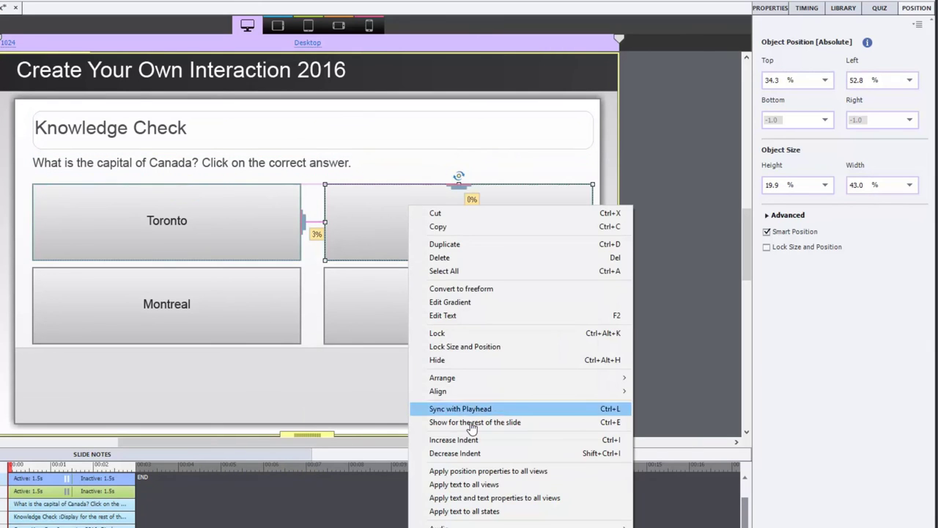
{"action": "left_click", "coordinate": [482, 471]}
{"action": "right_click", "coordinate": [198, 303]}
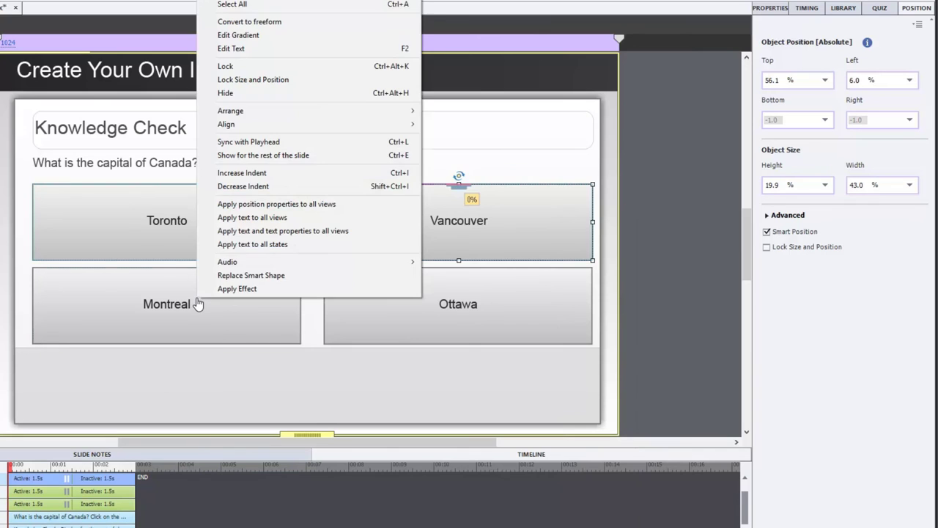
{"action": "left_click", "coordinate": [267, 207]}
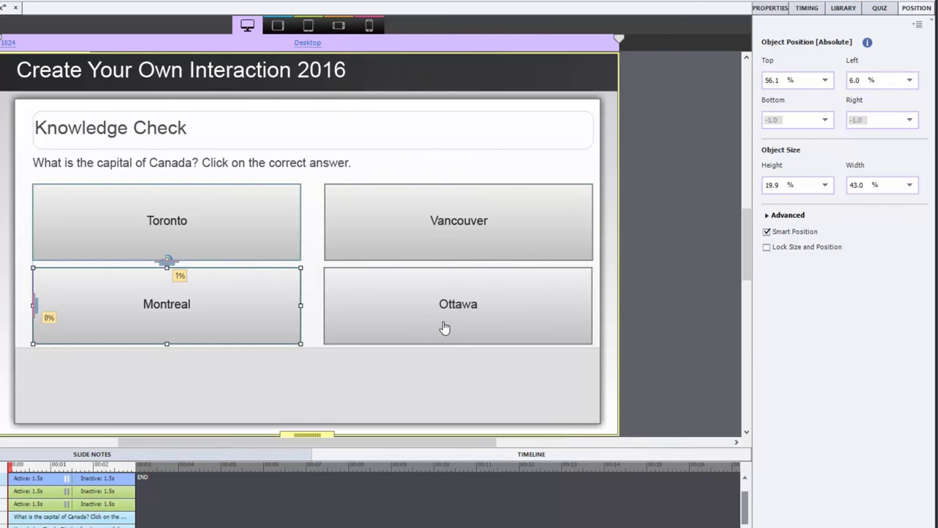
{"action": "right_click", "coordinate": [476, 303]}
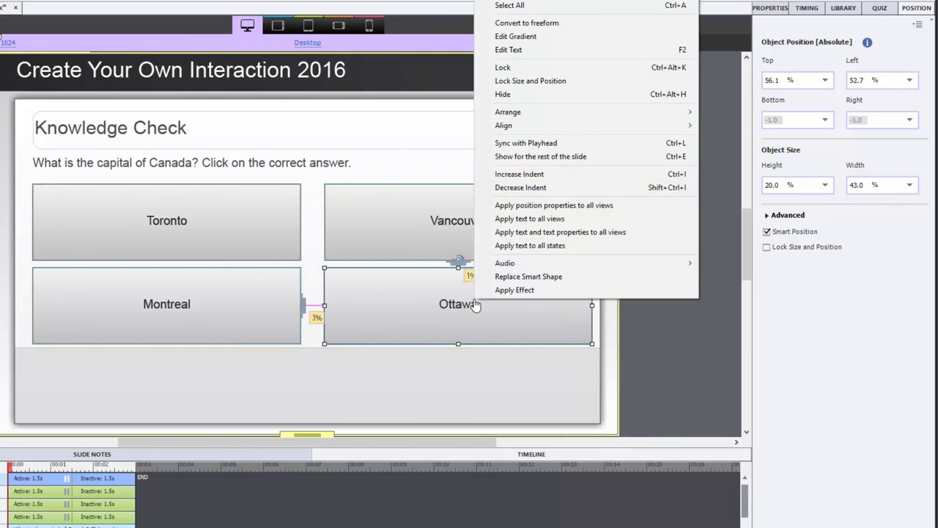
{"action": "left_click", "coordinate": [555, 206]}
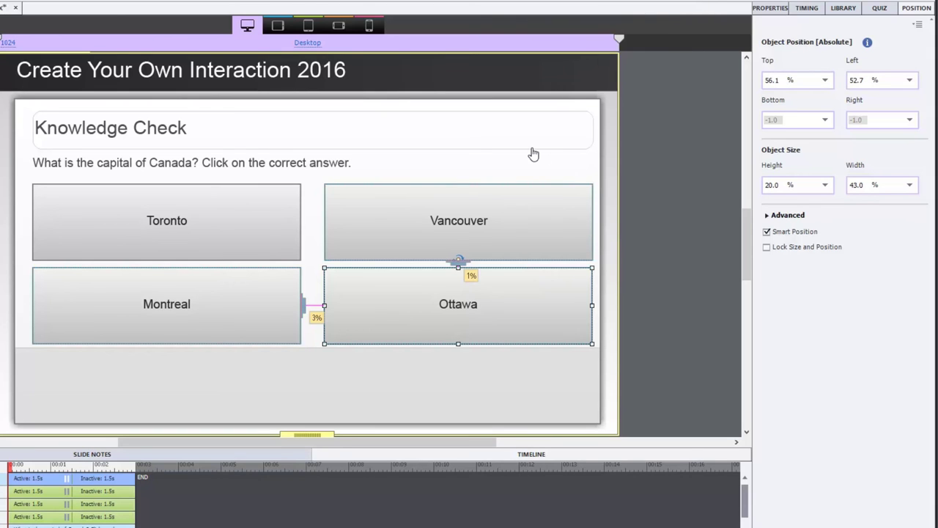
- Check the slide layout in both tablet views, Custom Mobile and Mobile Portrait, and return to the Desktop view
{"action": "left_click", "coordinate": [278, 27]}
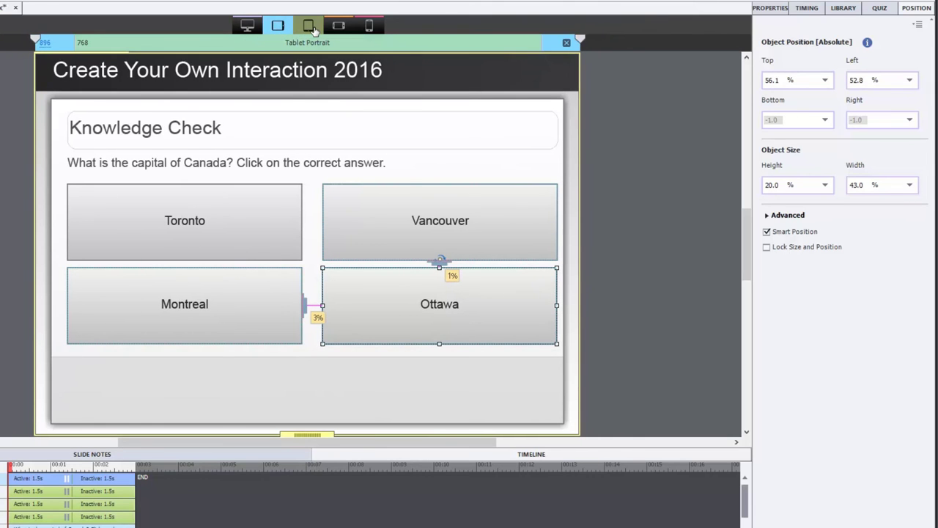
{"action": "left_click", "coordinate": [309, 26]}
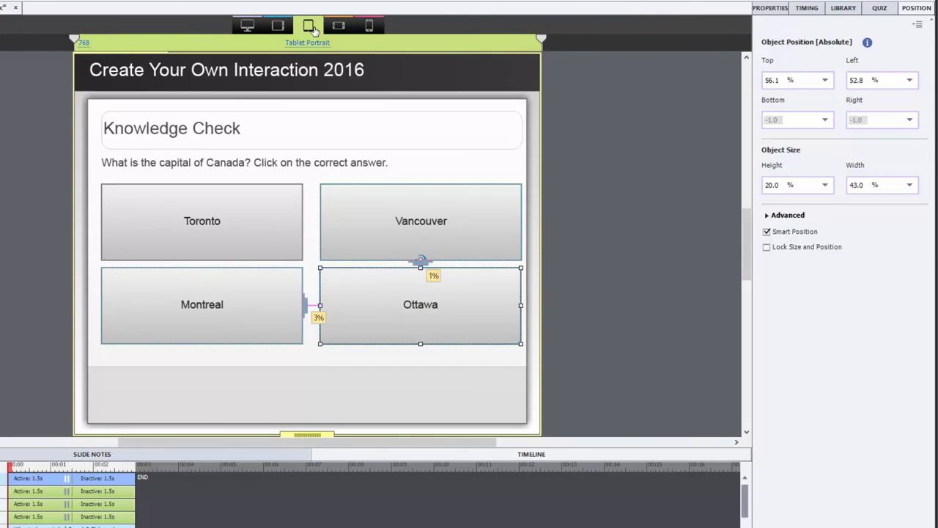
{"action": "left_click", "coordinate": [341, 26]}
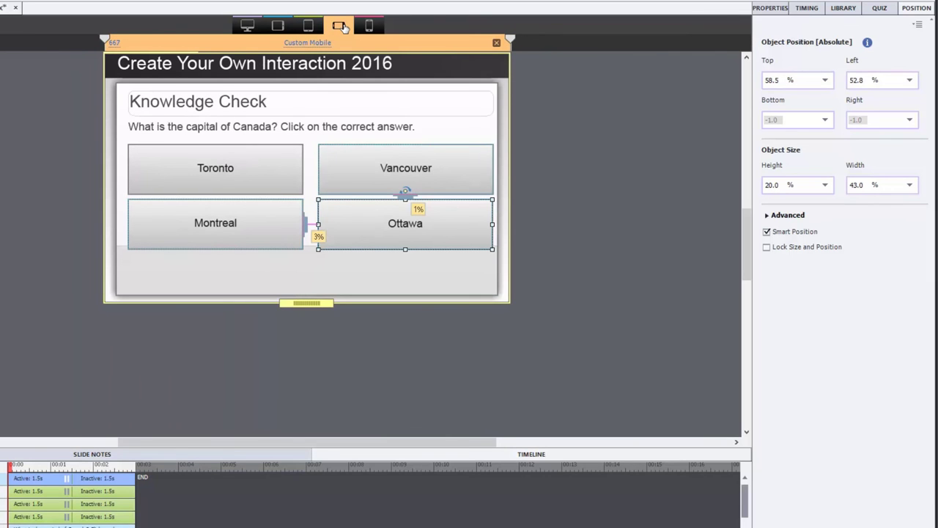
{"action": "left_click", "coordinate": [369, 26]}
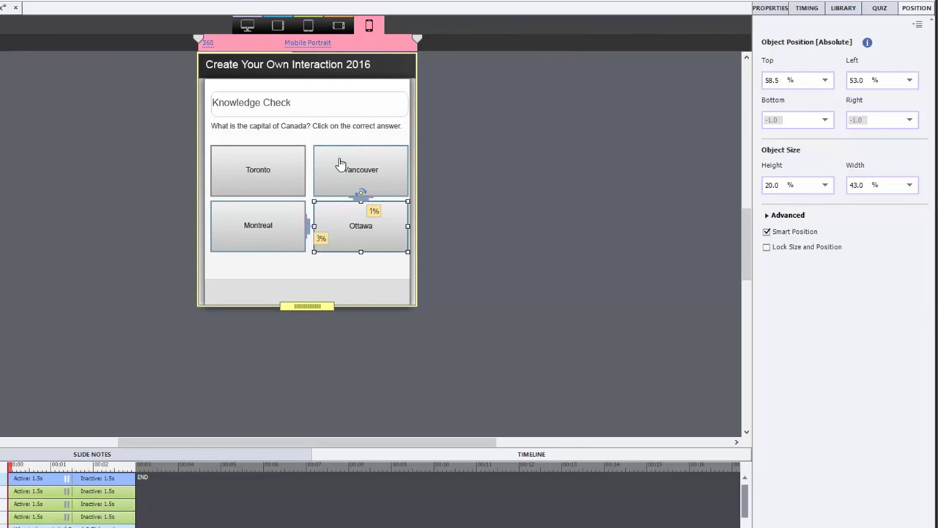
{"action": "left_click", "coordinate": [247, 26]}
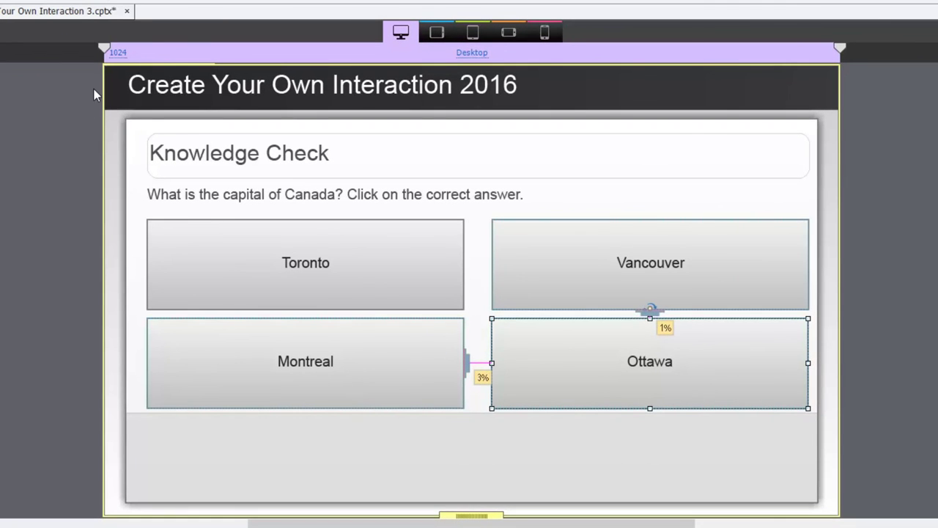
- Apply the text and text properties of the title, subtitle, question text and four city buttons to all views
{"action": "left_click_drag", "start_coordinate": [82, 82], "coordinate": [722, 370]}
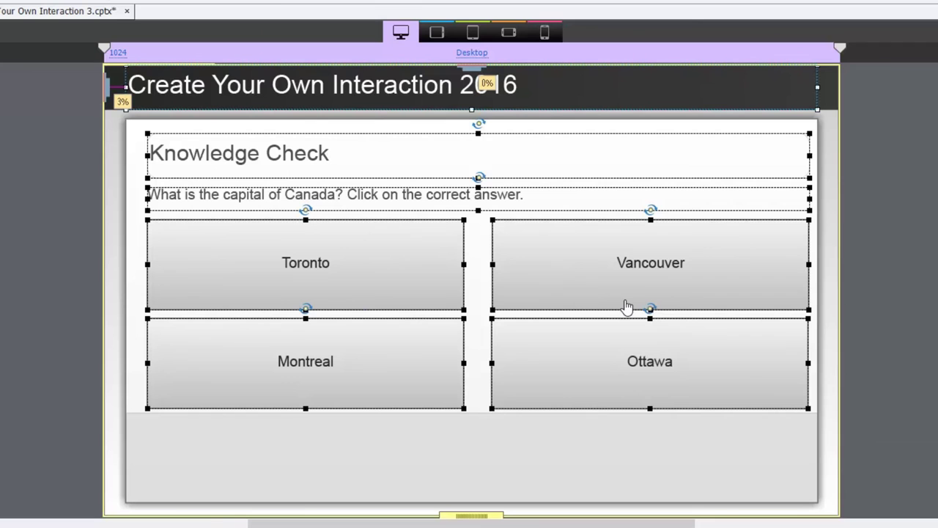
{"action": "right_click", "coordinate": [552, 97]}
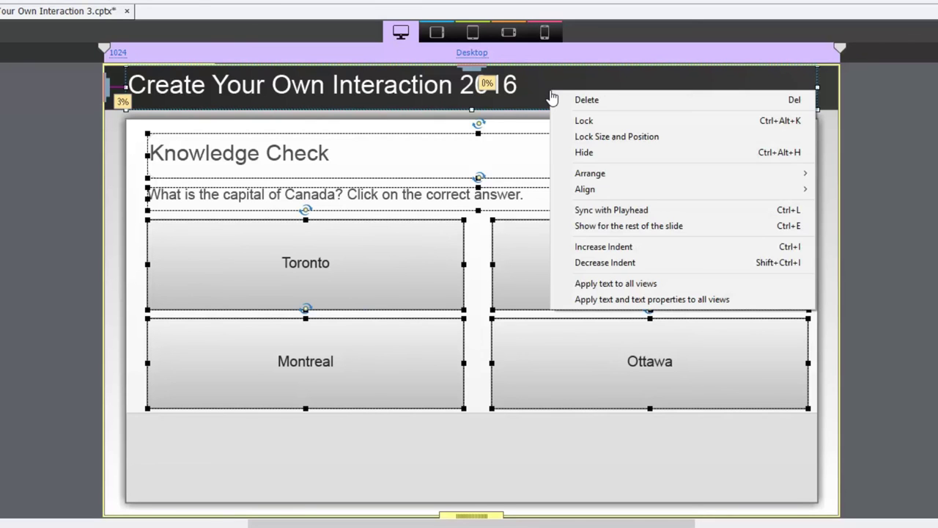
{"action": "left_click", "coordinate": [627, 301]}
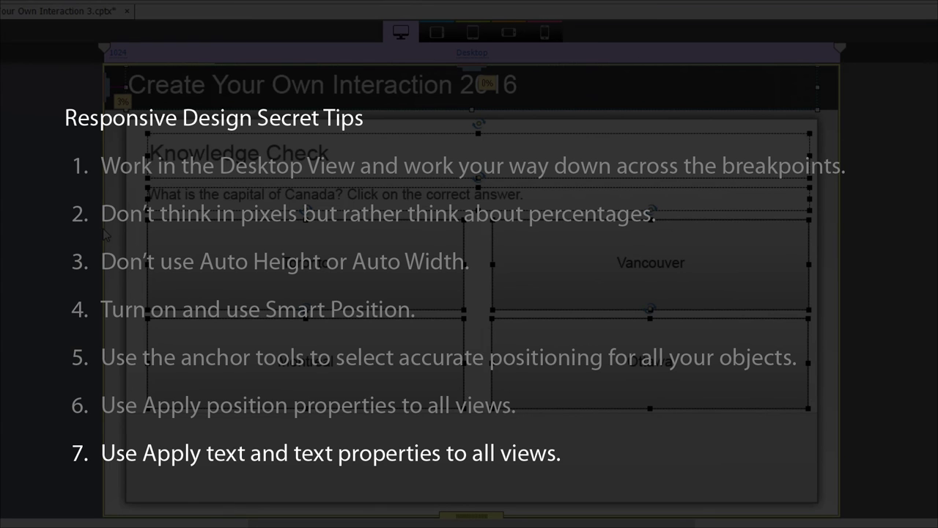
- In the Custom Mobile view, set the title's font size to 33 and the Knowledge Check subtitle's font size to 26
{"action": "left_click", "coordinate": [437, 34]}
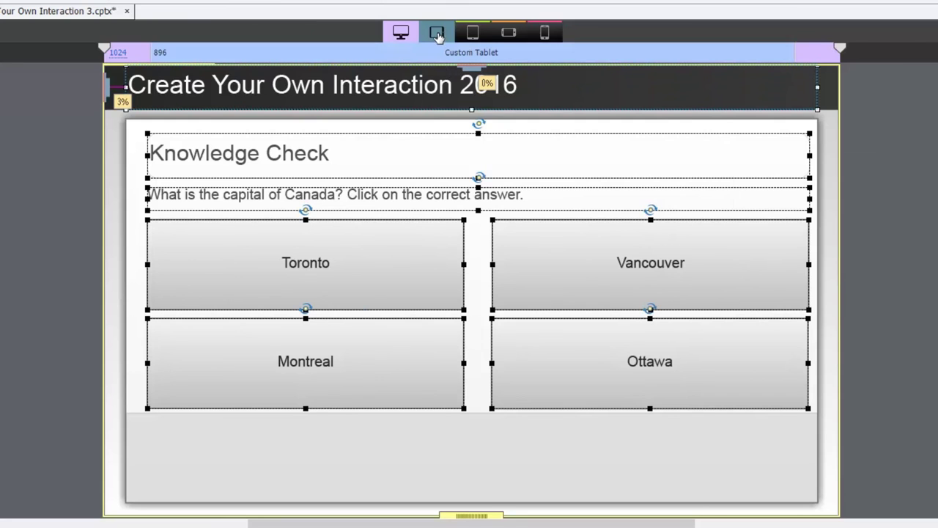
{"action": "left_click", "coordinate": [437, 34]}
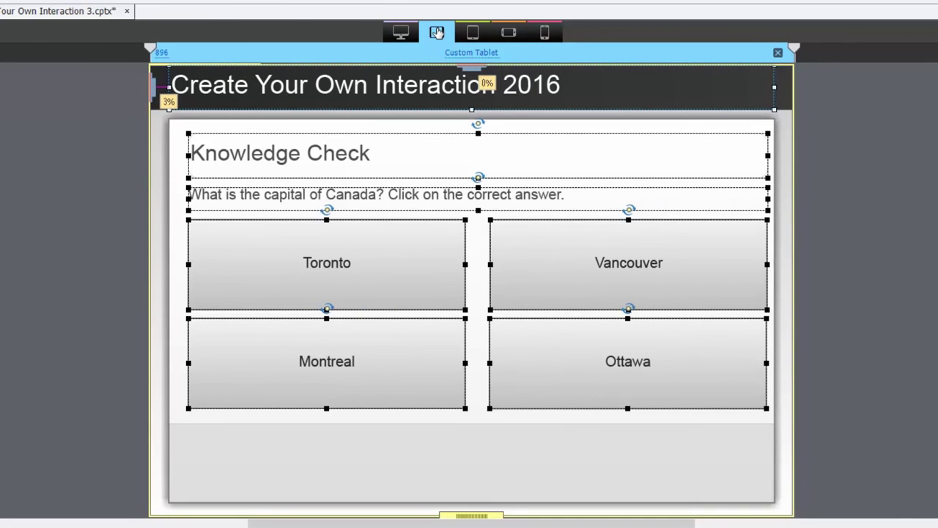
{"action": "left_click", "coordinate": [473, 34]}
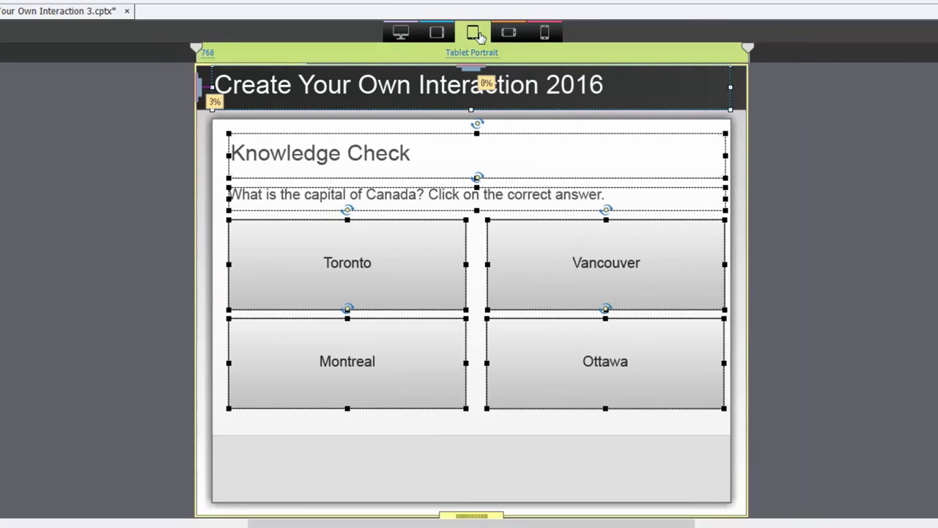
{"action": "left_click", "coordinate": [508, 34]}
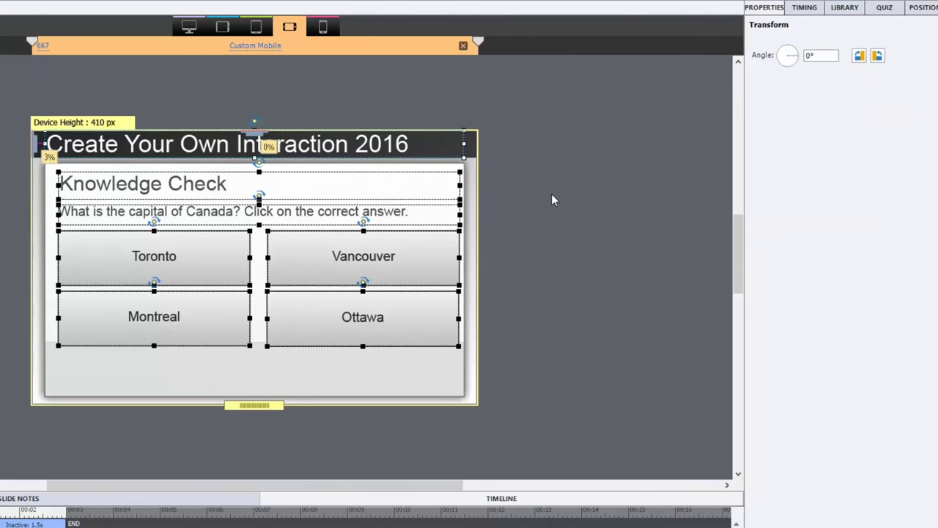
{"action": "left_click", "coordinate": [552, 193]}
{"action": "left_click", "coordinate": [400, 150]}
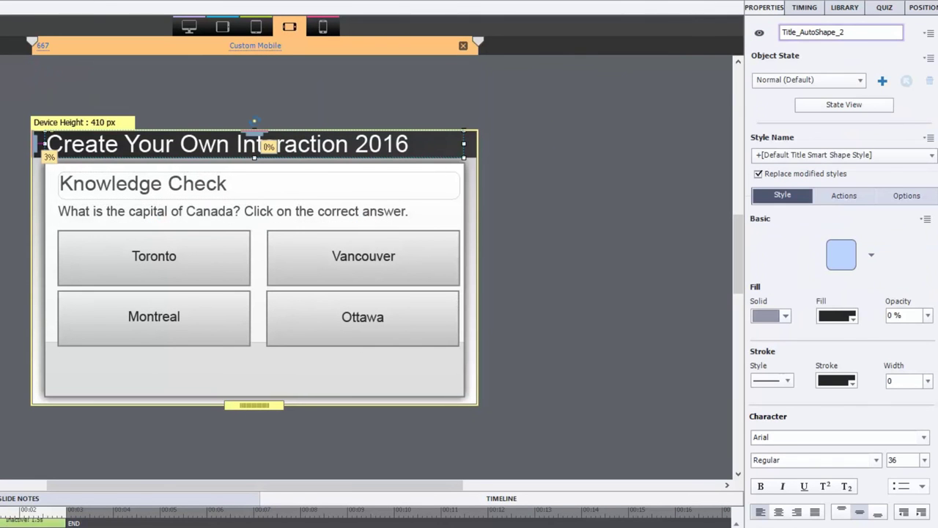
{"action": "left_click_drag", "start_coordinate": [895, 460], "coordinate": [896, 464]}
{"action": "left_click", "coordinate": [345, 189]}
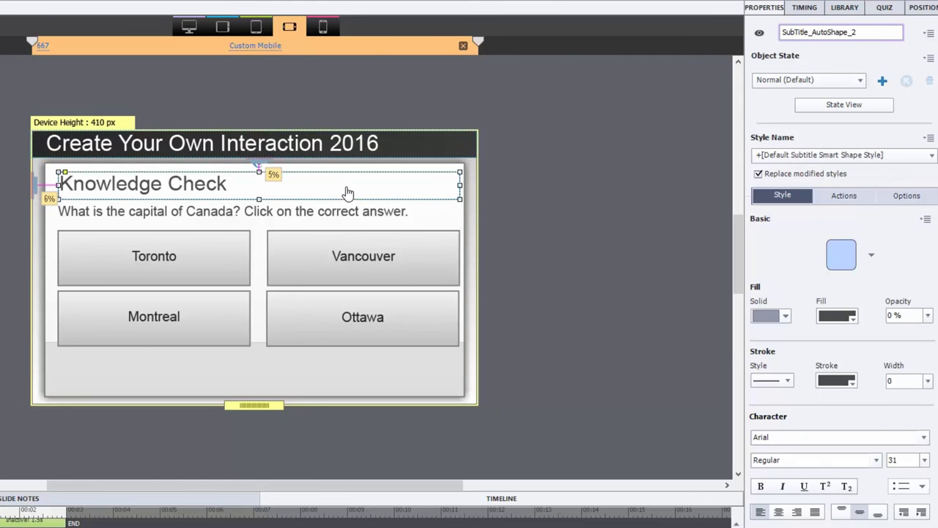
{"action": "left_click_drag", "start_coordinate": [909, 460], "coordinate": [909, 460]}
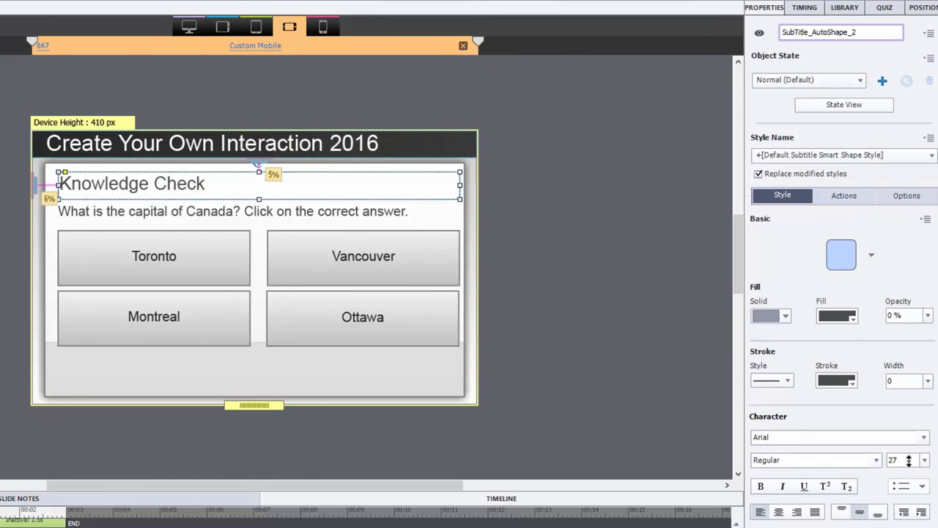
- Set the font size of the question text and the four city buttons to 17 in the Custom Mobile view
{"action": "left_click", "coordinate": [377, 214]}
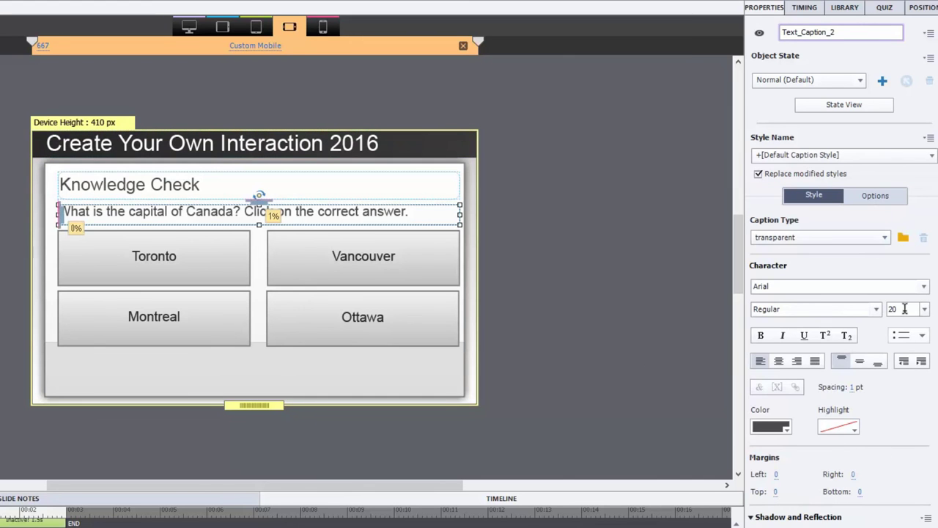
{"action": "left_click_drag", "start_coordinate": [898, 309], "coordinate": [888, 309]}
{"action": "left_click_drag", "start_coordinate": [511, 246], "coordinate": [153, 316]}
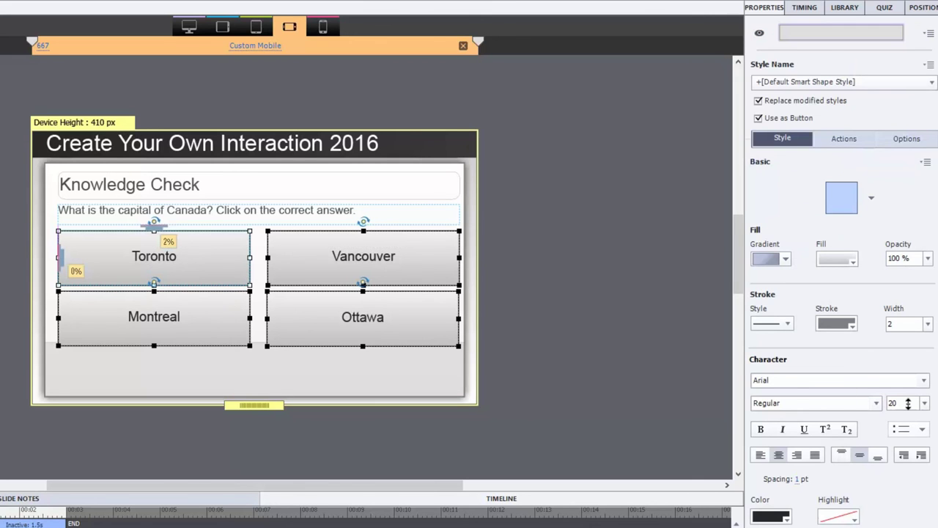
{"action": "left_click_drag", "start_coordinate": [908, 403], "coordinate": [908, 407]}
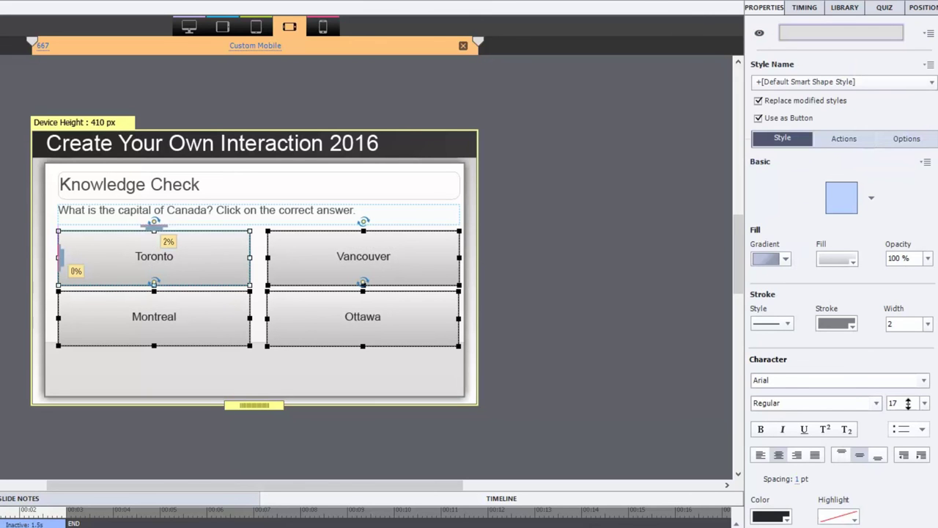
{"action": "left_click", "coordinate": [557, 237]}
- In the Mobile Portrait view, set the question text's font size to 14 and the Knowledge Check subtitle's to 20
{"action": "left_click", "coordinate": [322, 26]}
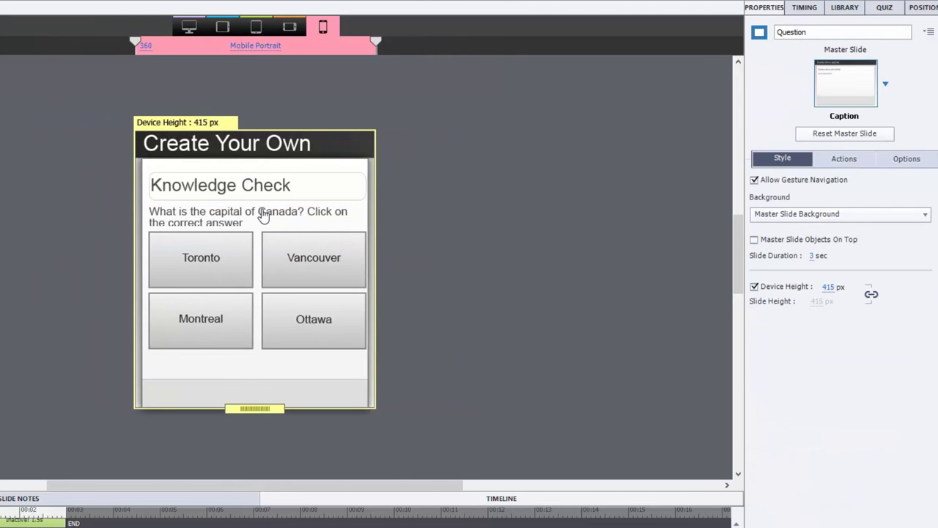
{"action": "left_click", "coordinate": [239, 219]}
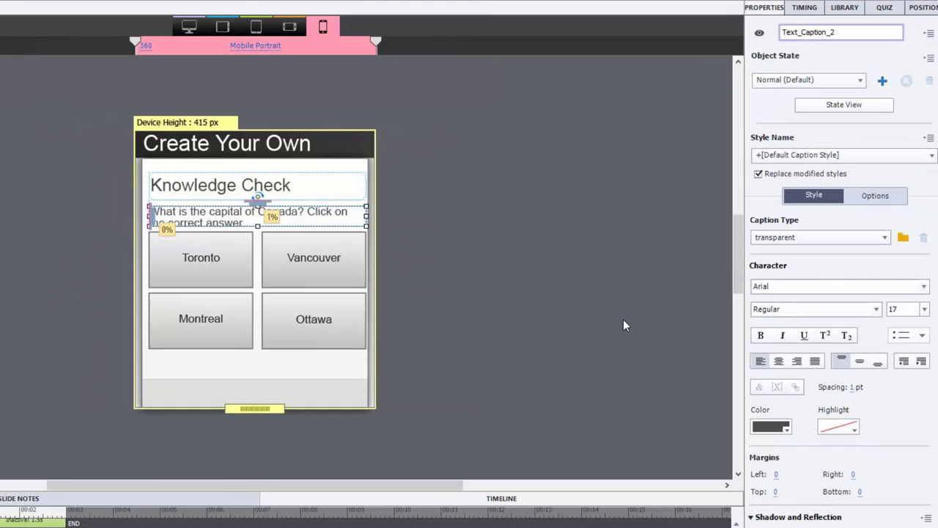
{"action": "left_click_drag", "start_coordinate": [901, 306], "coordinate": [901, 310]}
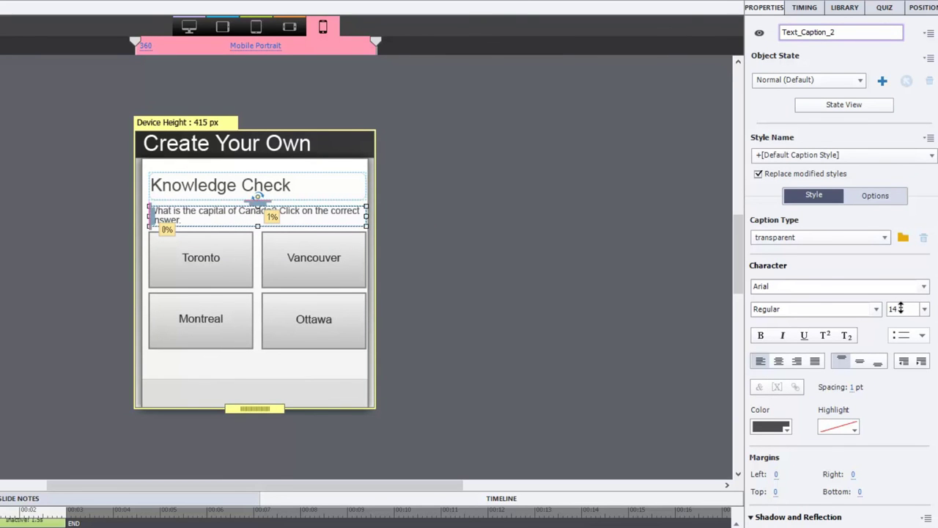
{"action": "left_click", "coordinate": [295, 186]}
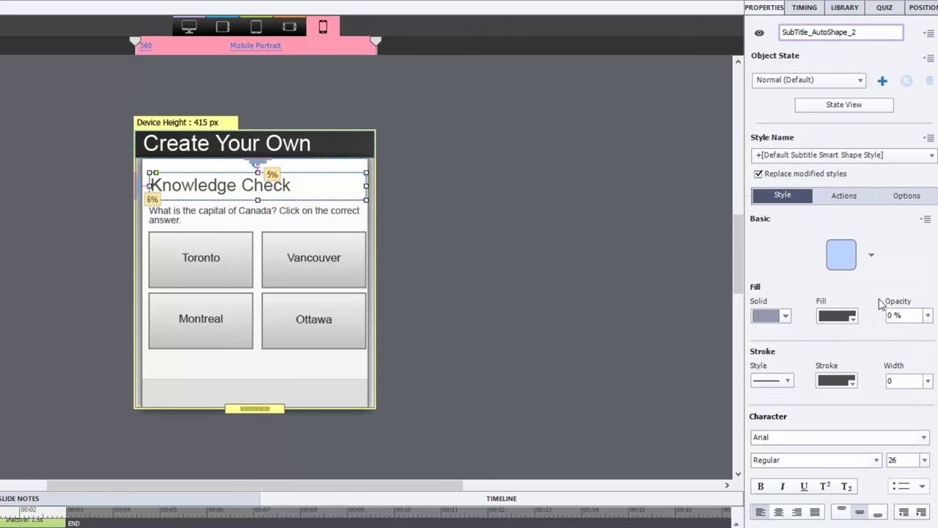
{"action": "left_click_drag", "start_coordinate": [905, 460], "coordinate": [904, 466]}
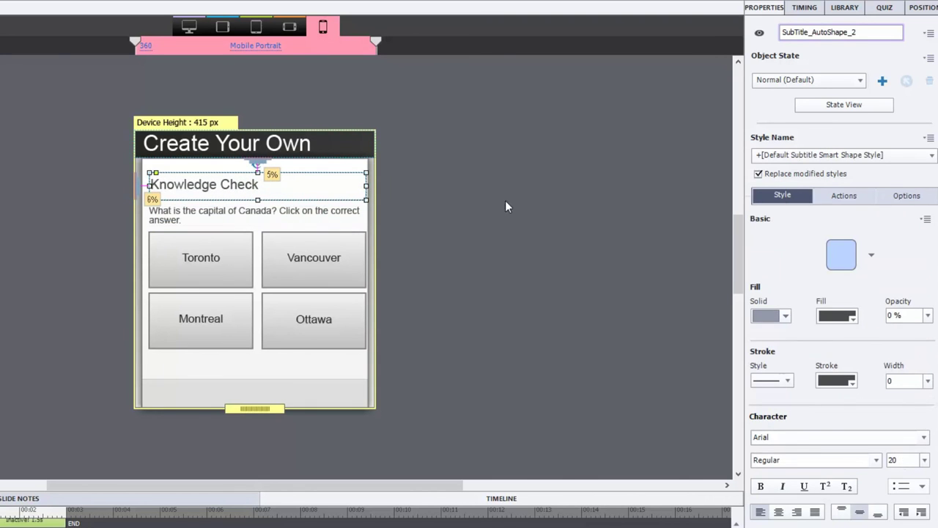
- In Mobile Portrait, reduce the title's font size until it fits on one line and slightly reduce the four city buttons' font size
{"action": "left_click", "coordinate": [276, 150]}
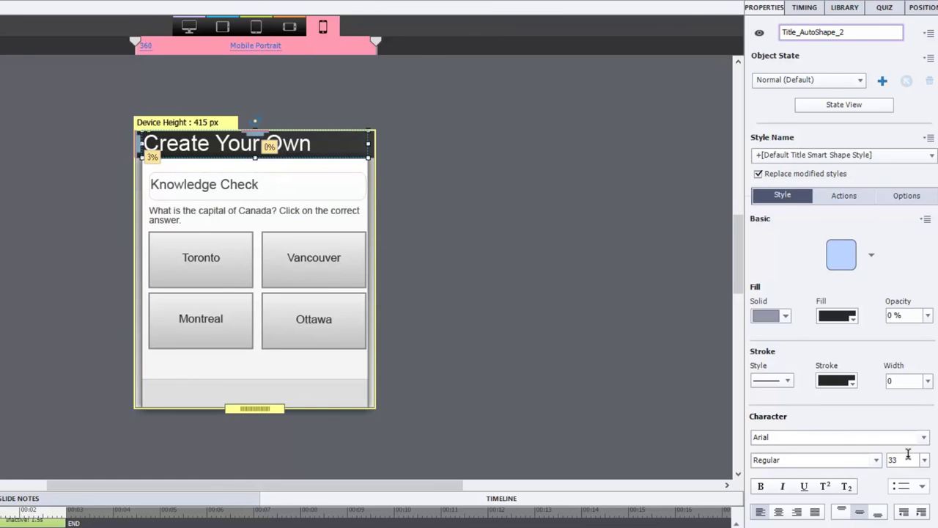
{"action": "left_click_drag", "start_coordinate": [903, 460], "coordinate": [902, 463]}
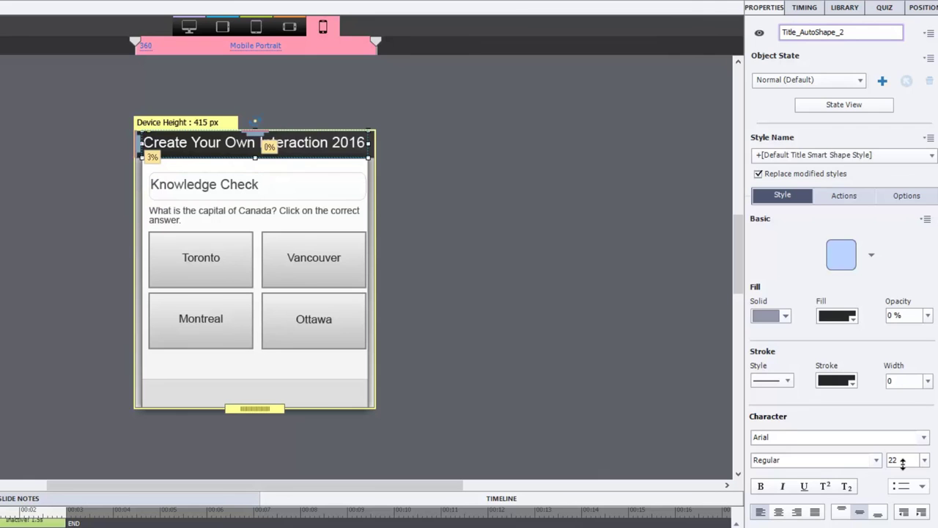
{"action": "left_click", "coordinate": [413, 257]}
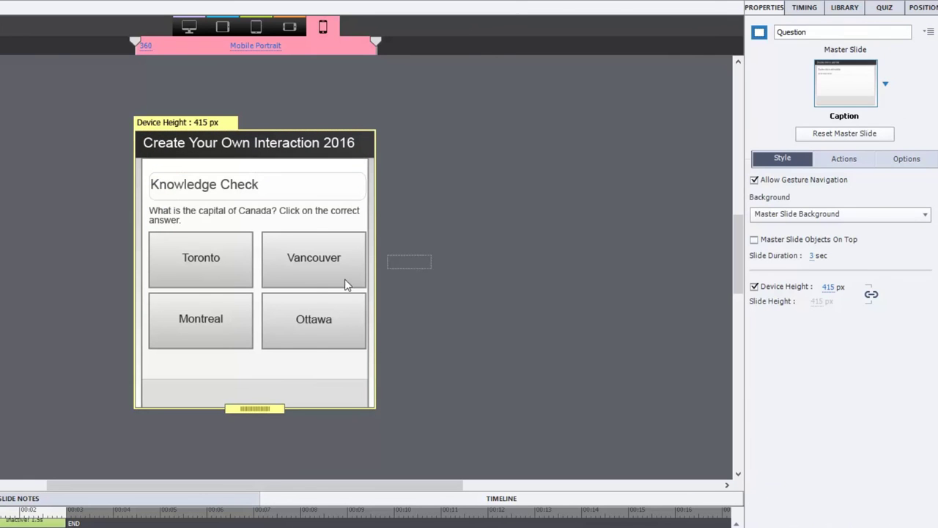
{"action": "left_click_drag", "start_coordinate": [346, 284], "coordinate": [219, 303]}
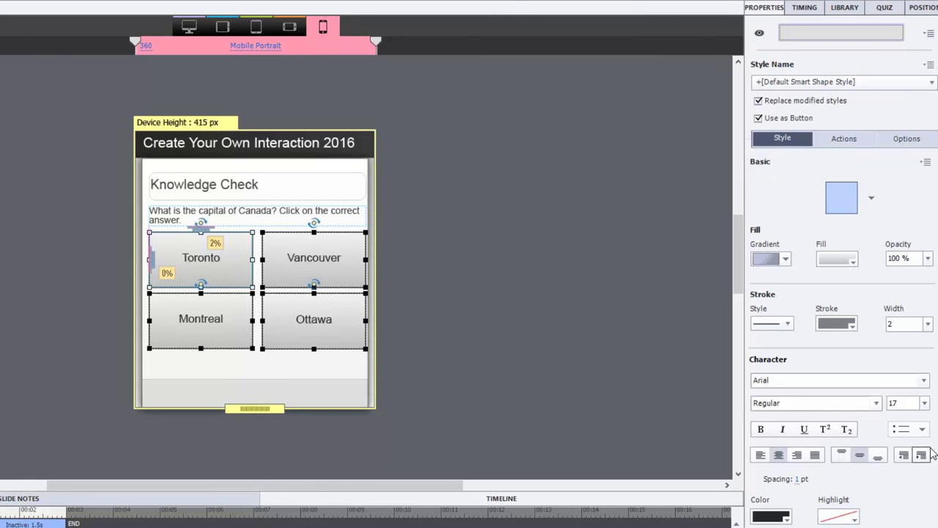
{"action": "left_click_drag", "start_coordinate": [902, 403], "coordinate": [898, 403]}
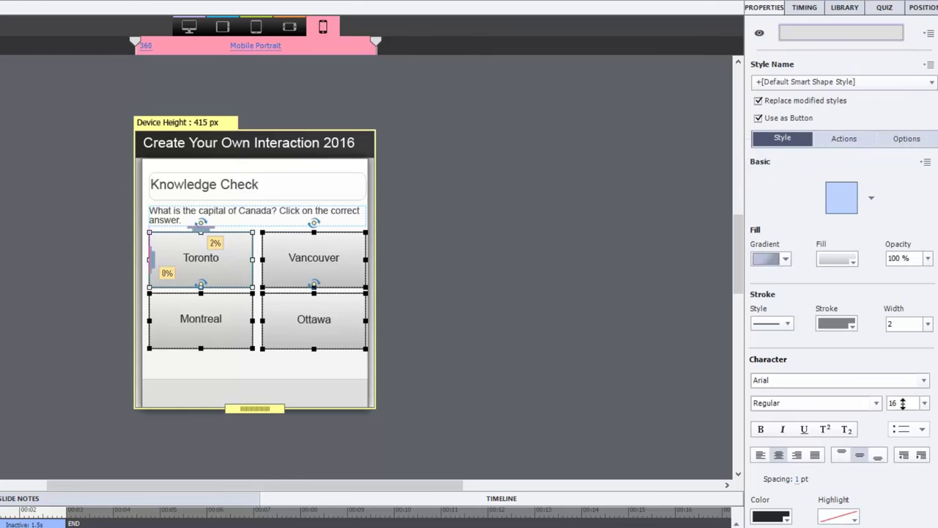
{"action": "left_click", "coordinate": [506, 272]}
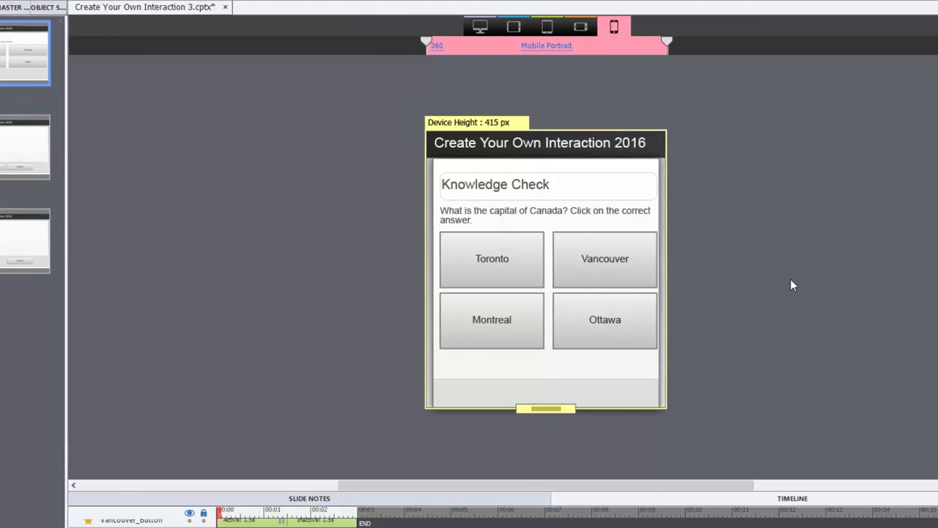
- Go to the Feedback slide in the Desktop view and open the states of the thumbs-up character image
{"action": "left_click", "coordinate": [82, 150]}
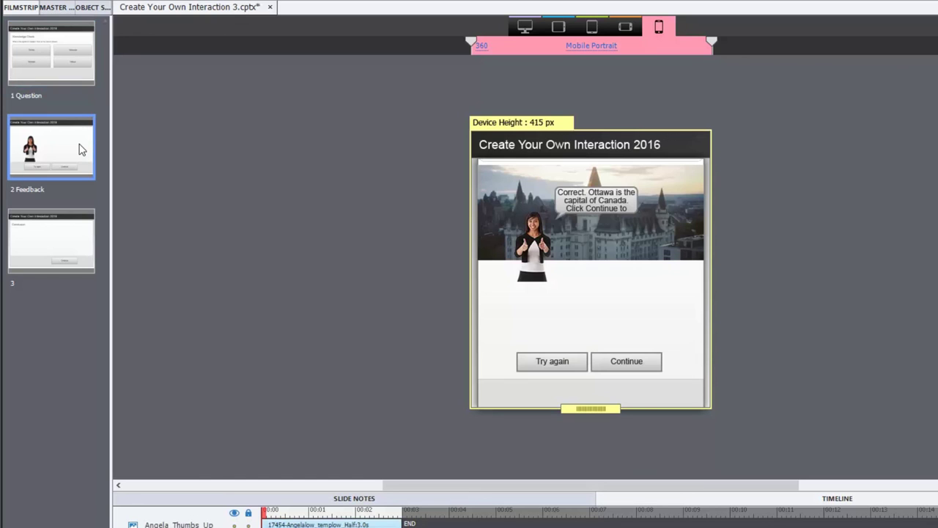
{"action": "left_click", "coordinate": [525, 26]}
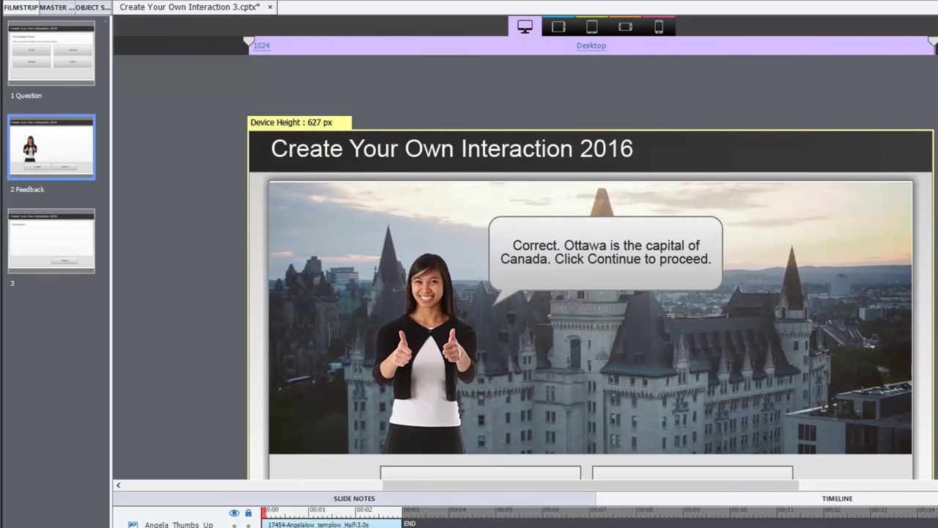
{"action": "scroll", "coordinate": [591, 268], "scroll_direction": "down", "scroll_amount": 3}
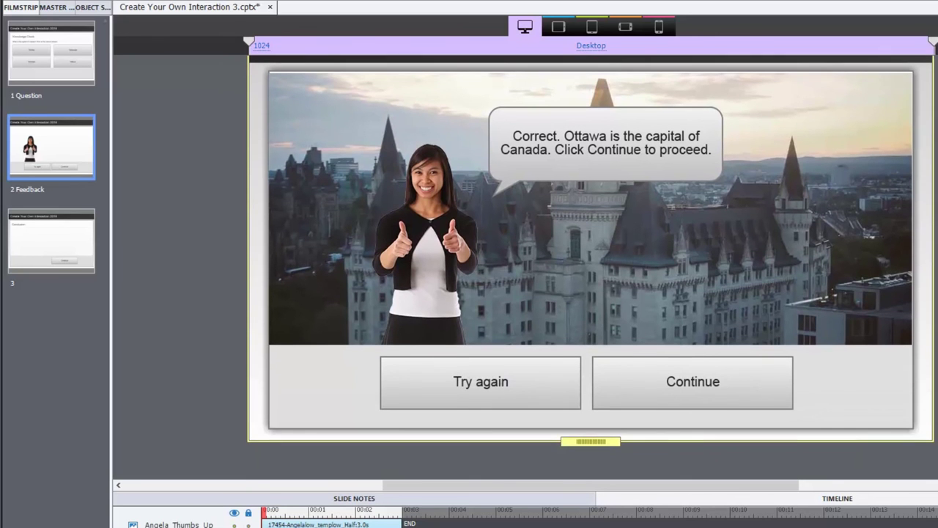
{"action": "scroll", "coordinate": [591, 256], "scroll_direction": "up", "scroll_amount": 1}
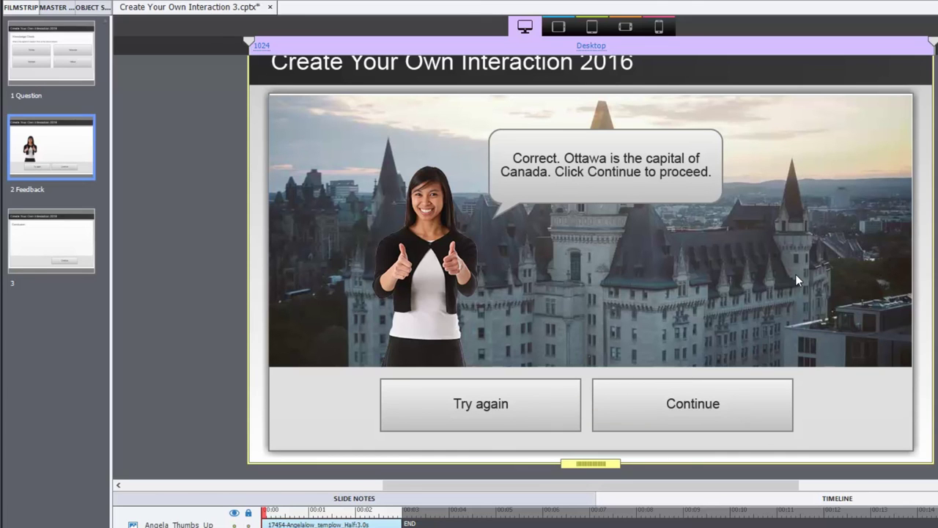
{"action": "left_click", "coordinate": [432, 212]}
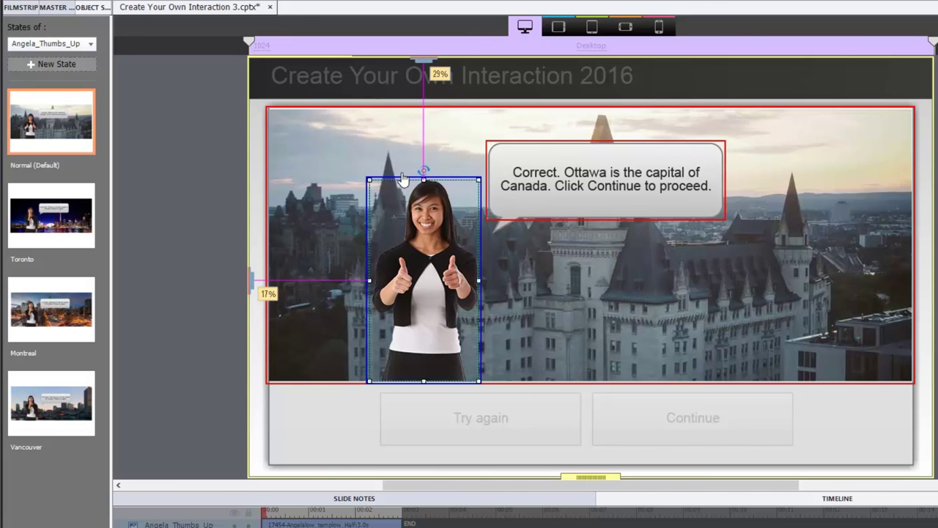
- Link the skyline background's horizontal anchor to the character's left edge and its vertical anchor to the character's bottom edge
{"action": "left_click_drag", "start_coordinate": [431, 68], "coordinate": [430, 114]}
{"action": "left_click", "coordinate": [583, 294]}
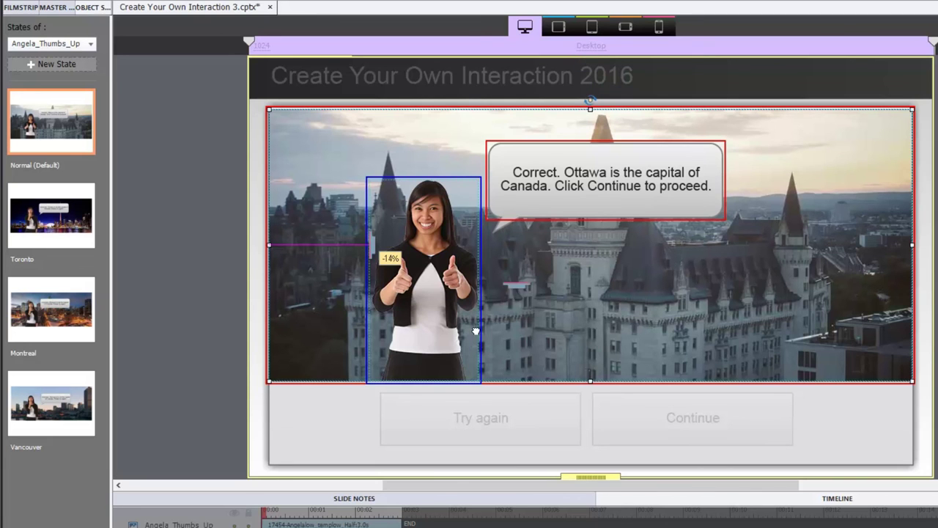
{"action": "left_click", "coordinate": [434, 389]}
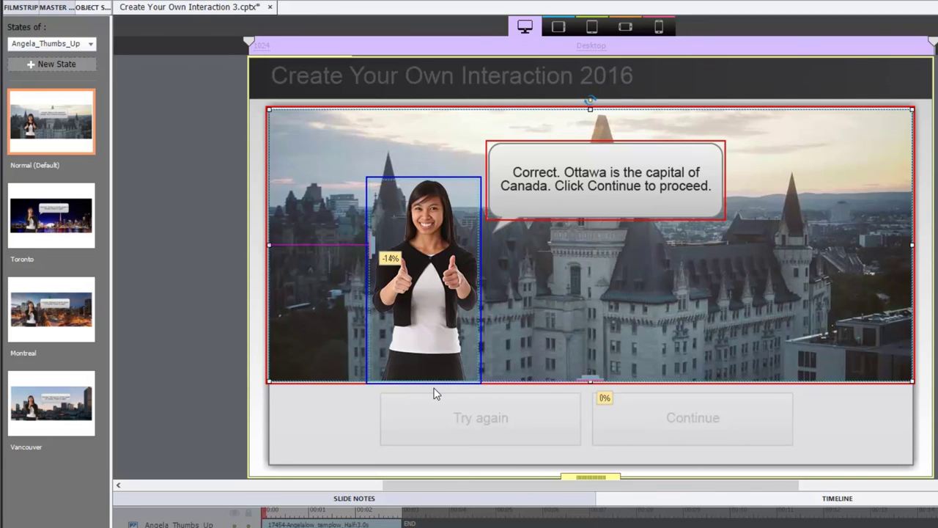
- Check the linked character and background in both tablet views, Custom Mobile and Mobile Portrait, and return to the Desktop view
{"action": "left_click", "coordinate": [558, 27]}
{"action": "left_click", "coordinate": [593, 27]}
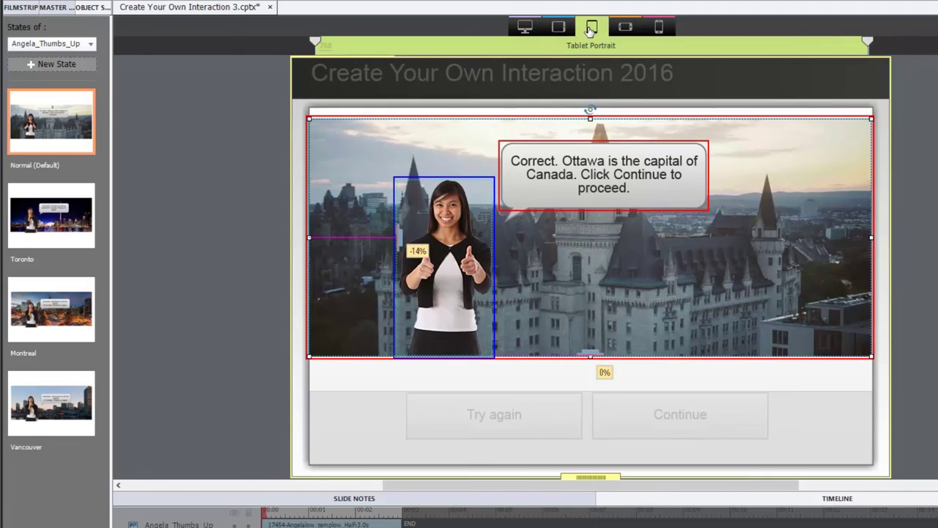
{"action": "left_click", "coordinate": [625, 27]}
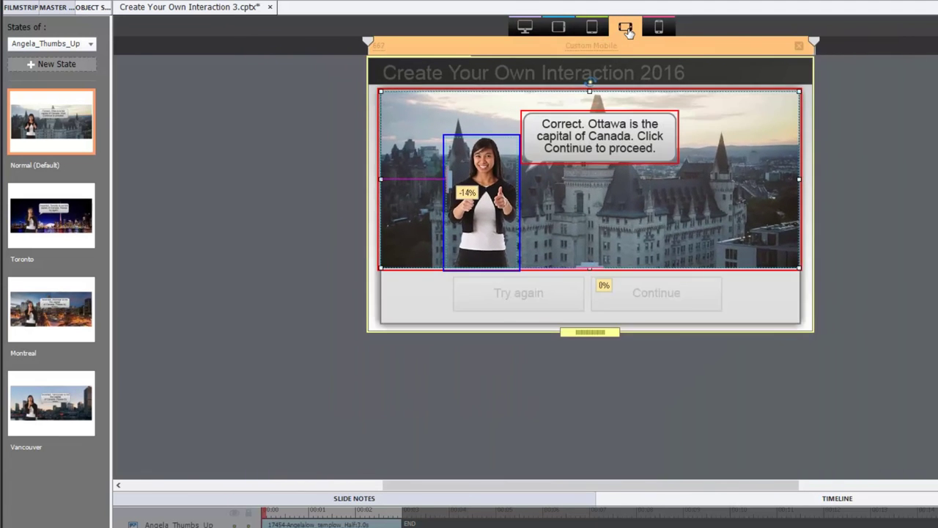
{"action": "left_click", "coordinate": [657, 27]}
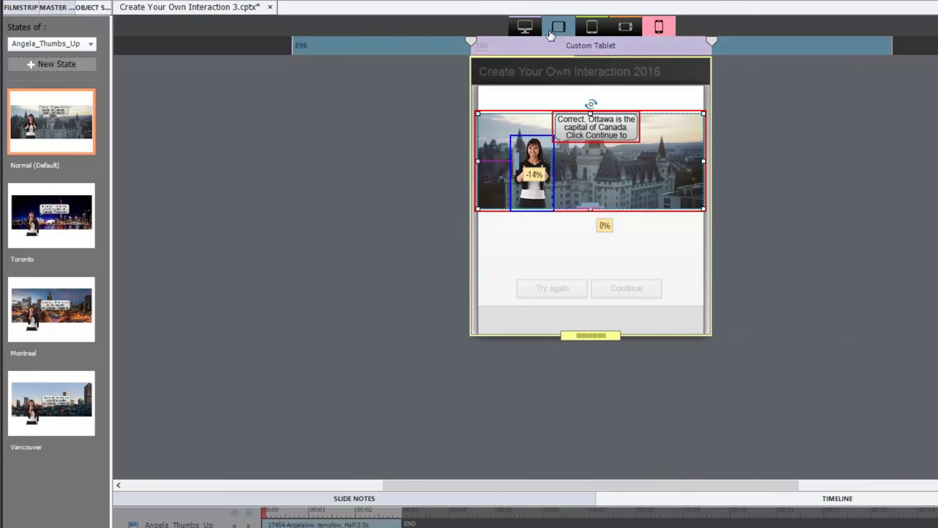
{"action": "left_click", "coordinate": [525, 28]}
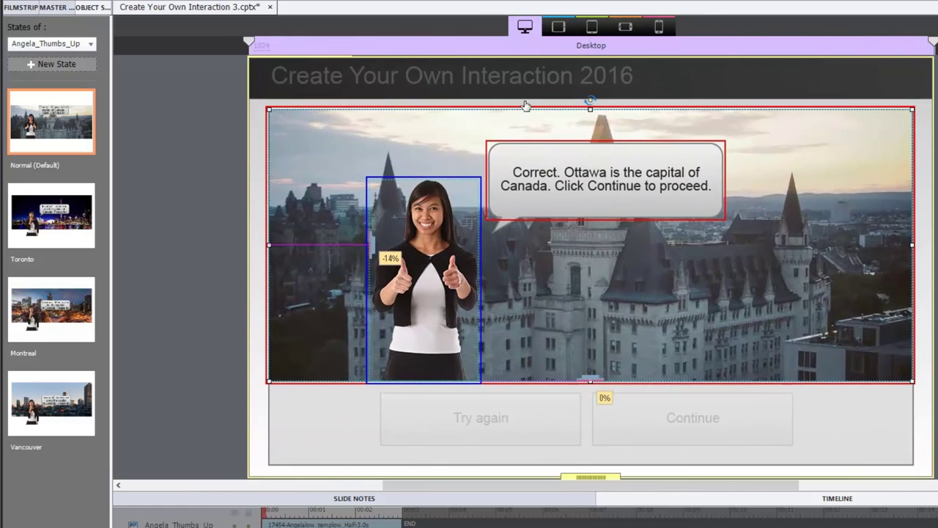
- Link the feedback speech bubble's vertical anchor to the skyline background's top edge and set its top position to 25%
{"action": "left_click", "coordinate": [552, 192]}
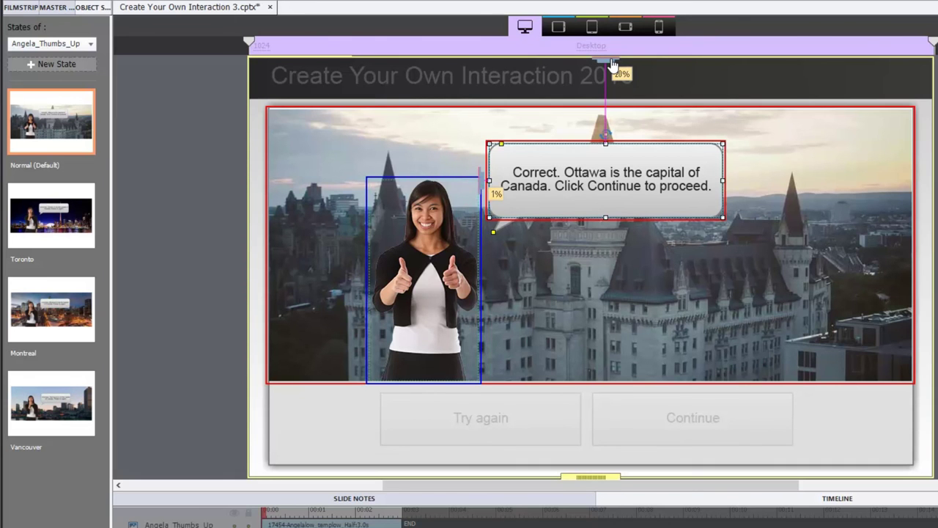
{"action": "left_click_drag", "start_coordinate": [612, 64], "coordinate": [608, 109]}
{"action": "left_click_drag", "start_coordinate": [539, 108], "coordinate": [538, 110]}
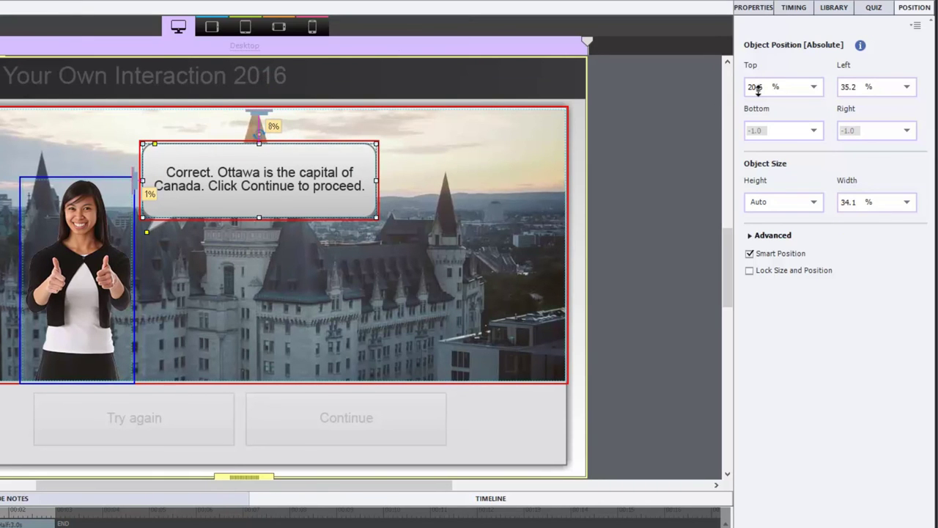
{"action": "left_click_drag", "start_coordinate": [758, 88], "coordinate": [766, 86]}
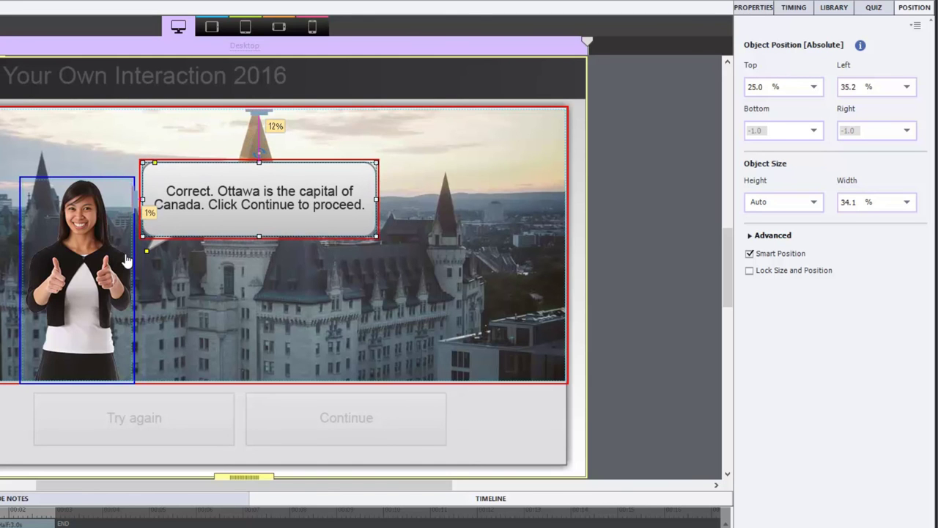
- Check the repositioned speech bubble with the character and background in every device view, ending back in the Desktop view
{"action": "left_click", "coordinate": [287, 297]}
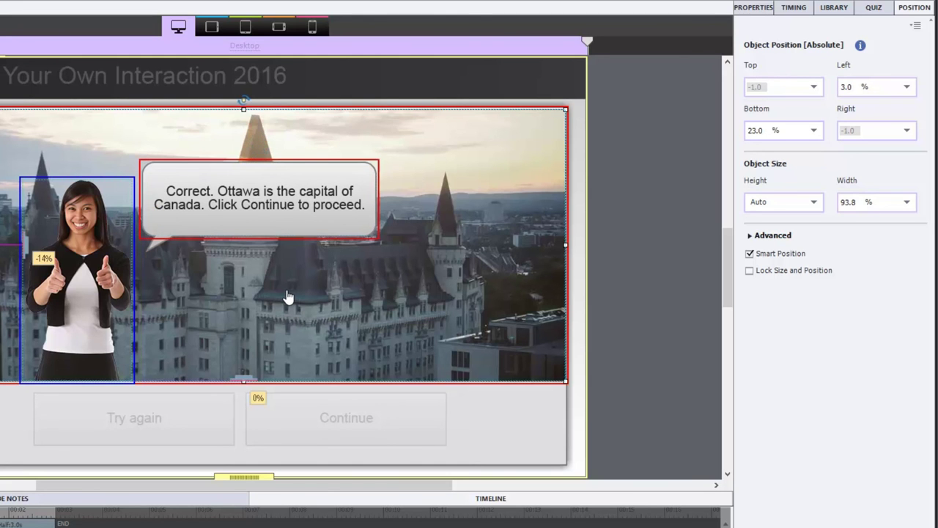
{"action": "left_click", "coordinate": [212, 27]}
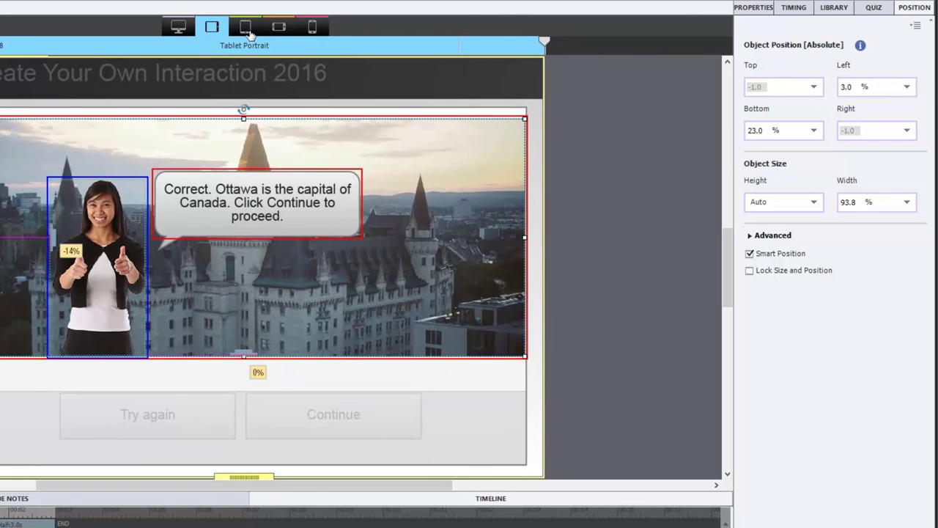
{"action": "left_click", "coordinate": [247, 30]}
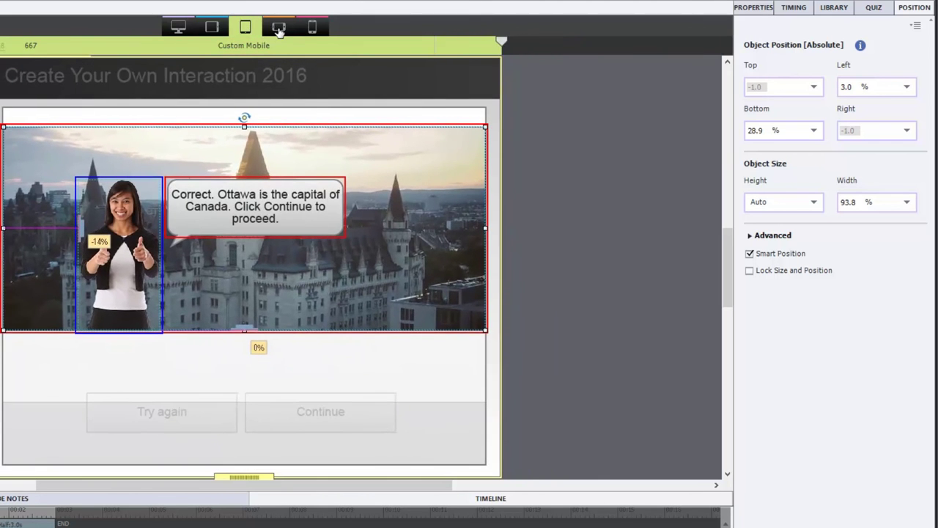
{"action": "left_click", "coordinate": [279, 29]}
{"action": "left_click", "coordinate": [313, 28]}
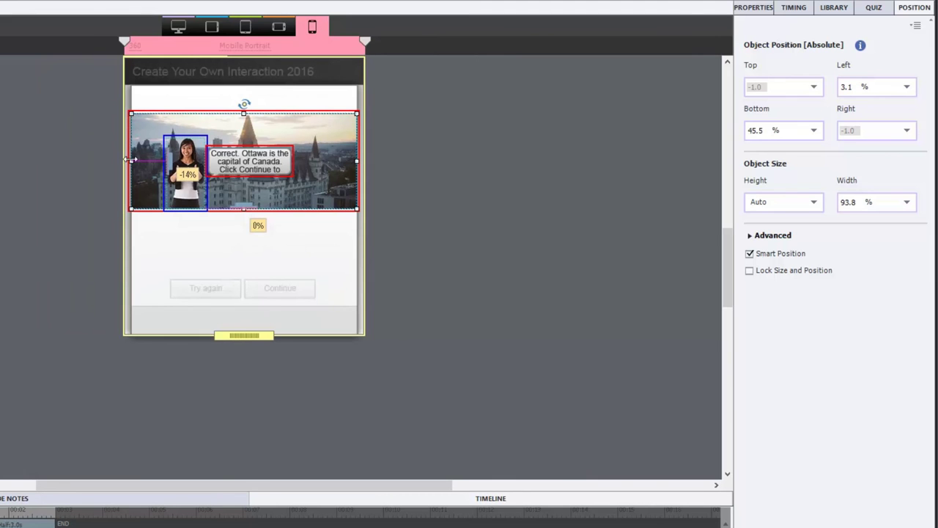
{"action": "left_click", "coordinate": [177, 27]}
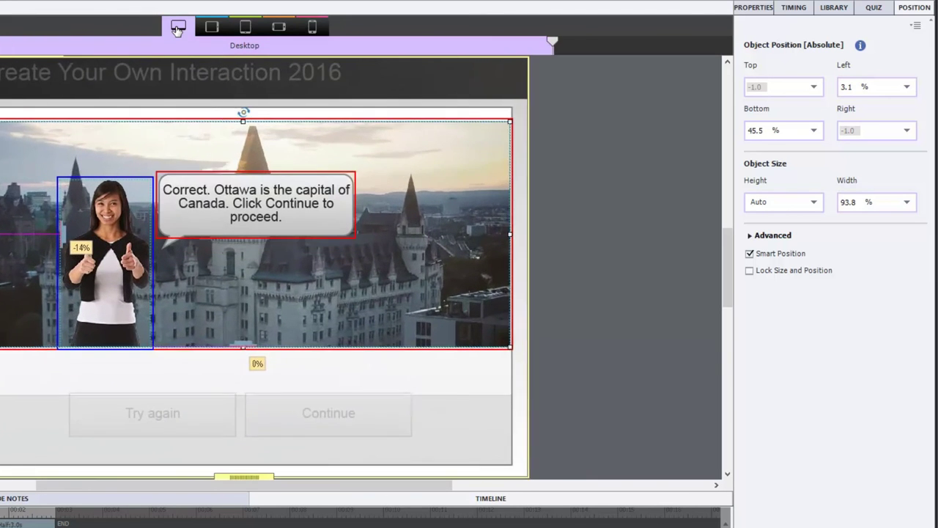